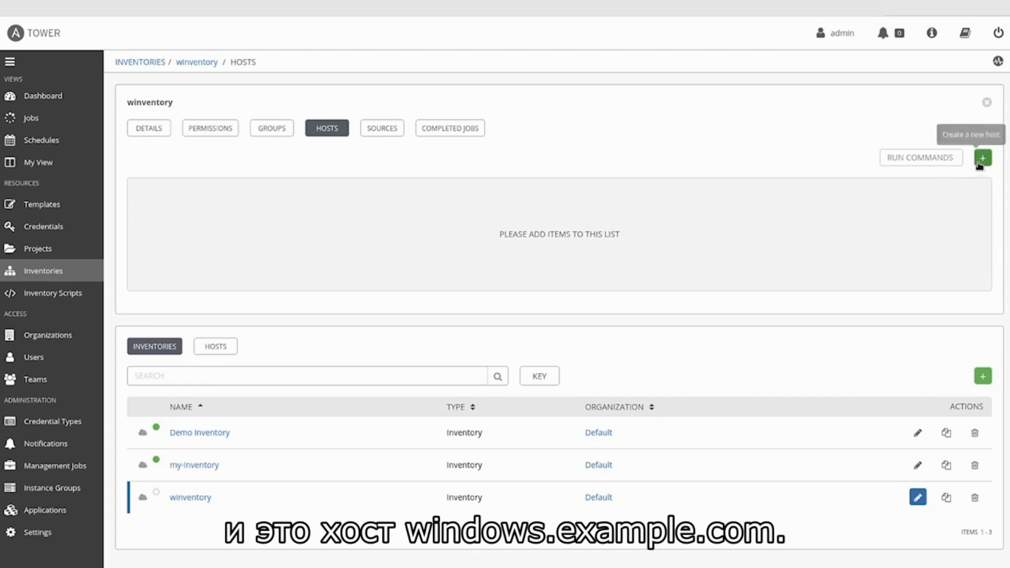
- Create and save a host named windows.example.com in the winventory inventory
{"action": "left_click", "coordinate": [983, 158]}
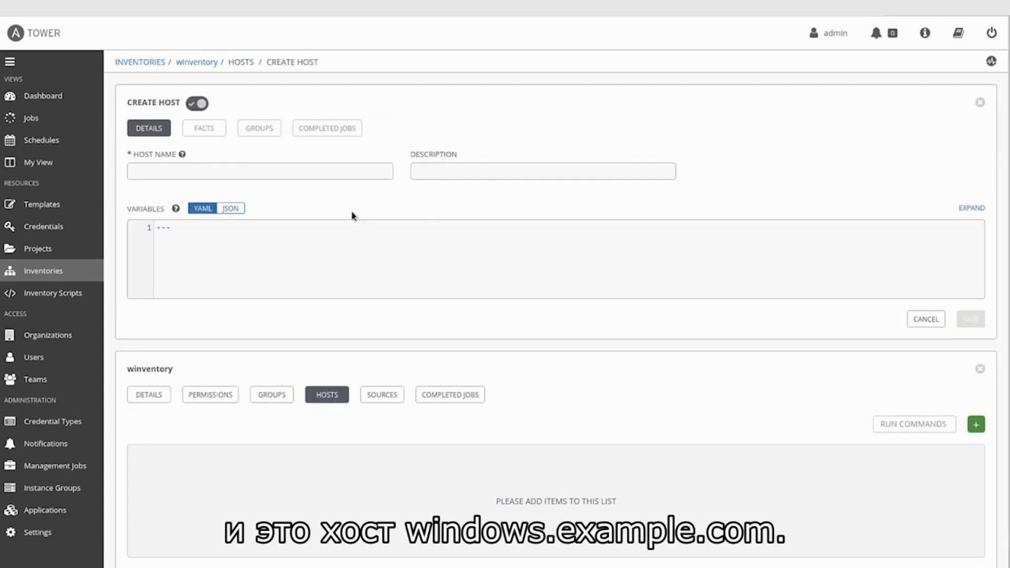
{"action": "left_click", "coordinate": [339, 177]}
{"action": "type", "text": "windo"}
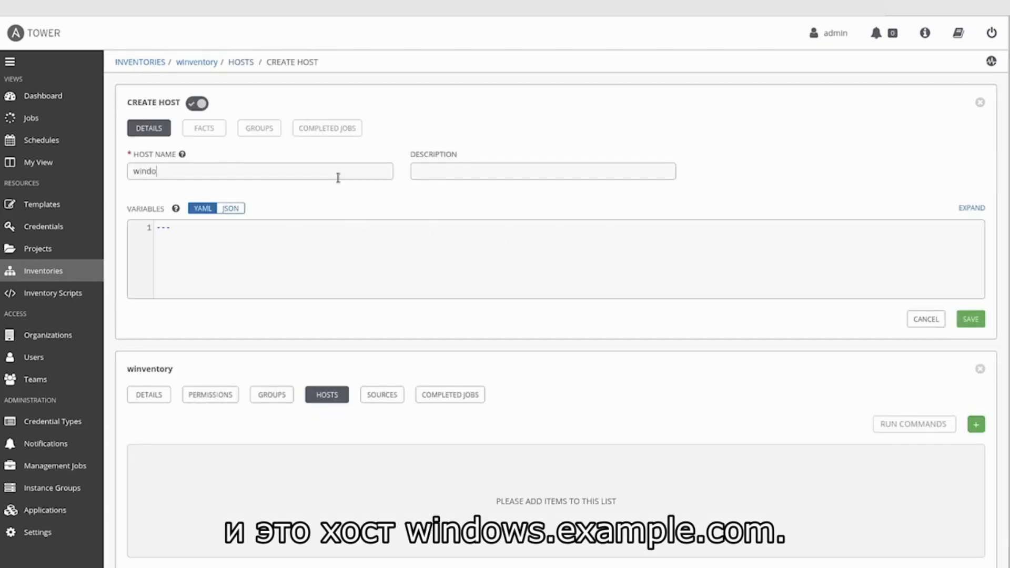
{"action": "type", "text": "ws.example.com"}
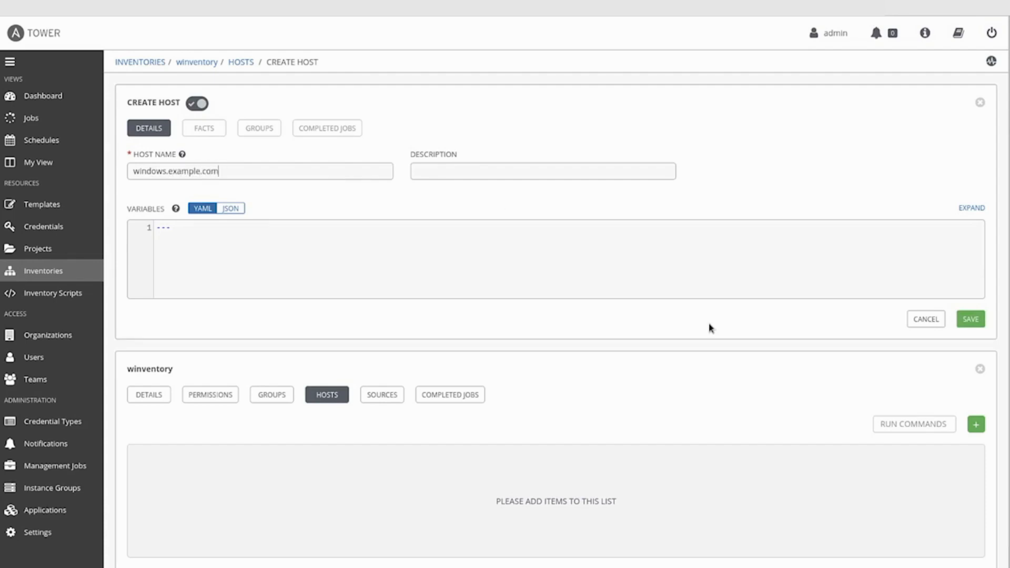
{"action": "left_click", "coordinate": [971, 319]}
{"action": "left_click", "coordinate": [263, 130]}
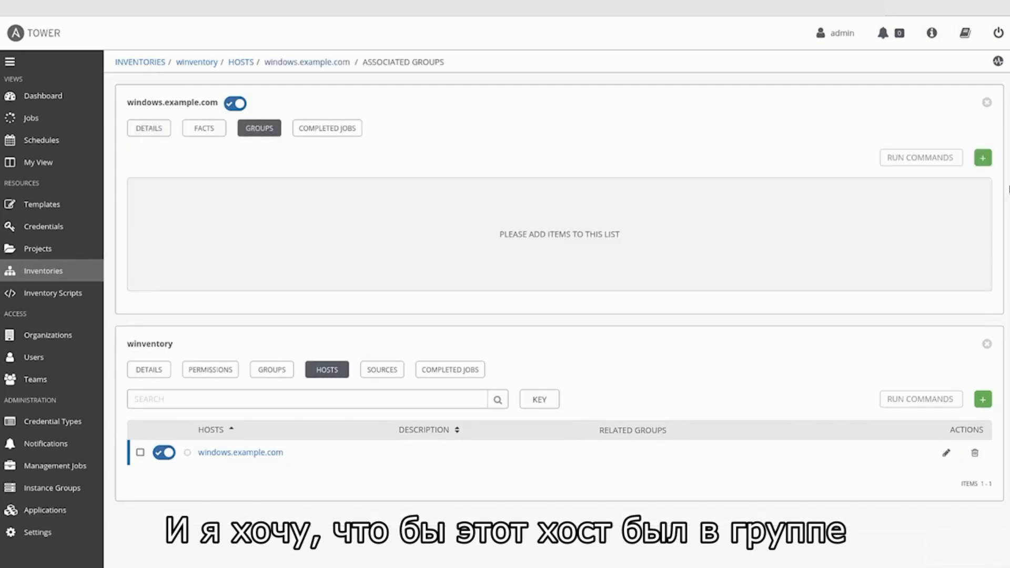
{"action": "left_click", "coordinate": [982, 159]}
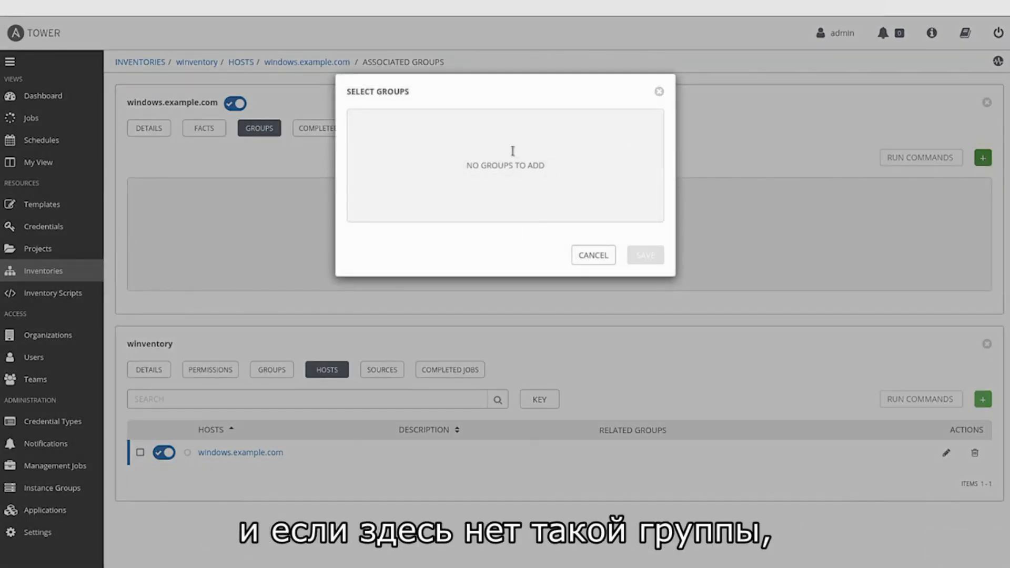
{"action": "left_click", "coordinate": [597, 256]}
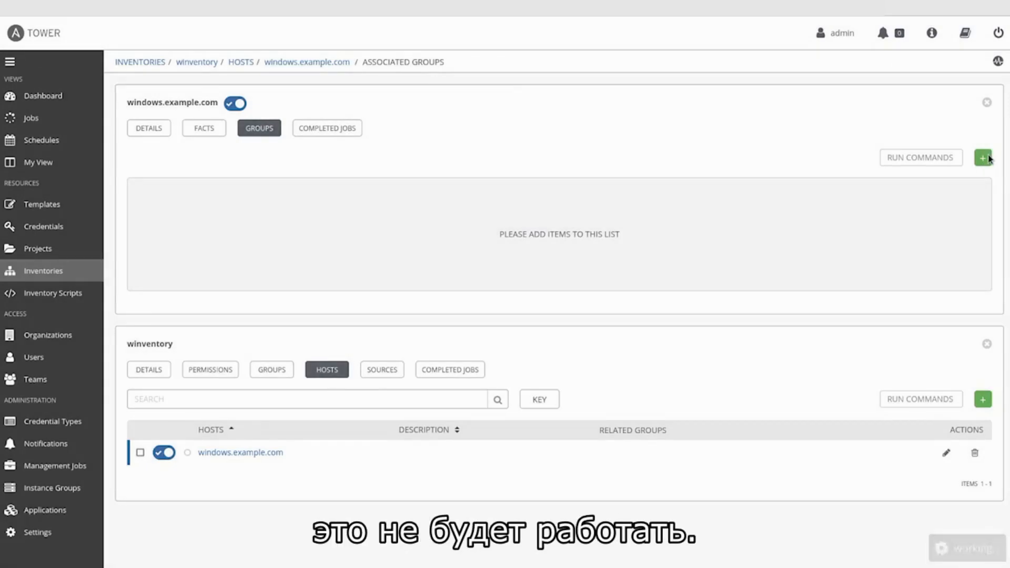
- Create and save a group named win in the winventory inventory
{"action": "left_click", "coordinate": [246, 62]}
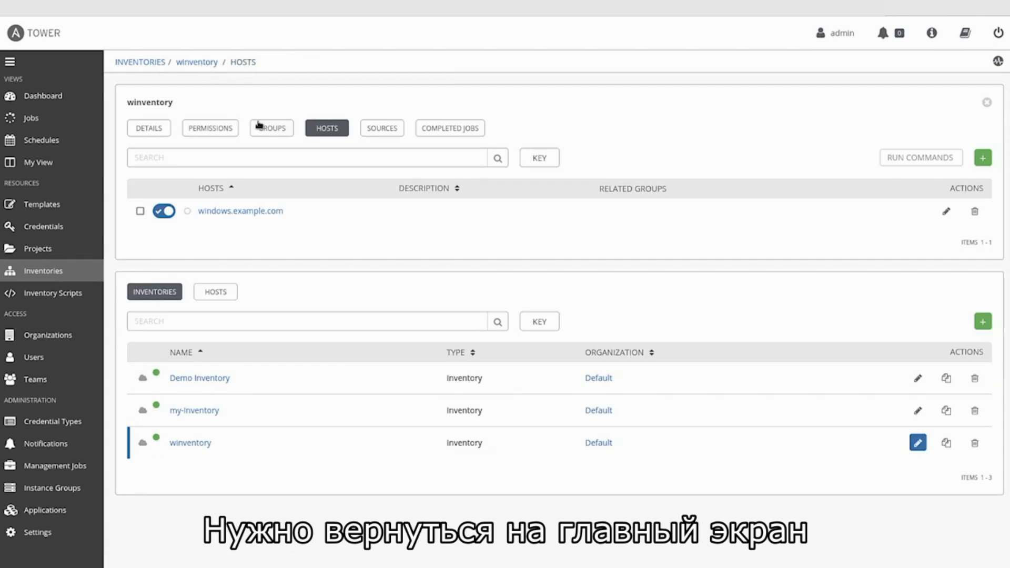
{"action": "left_click", "coordinate": [272, 128]}
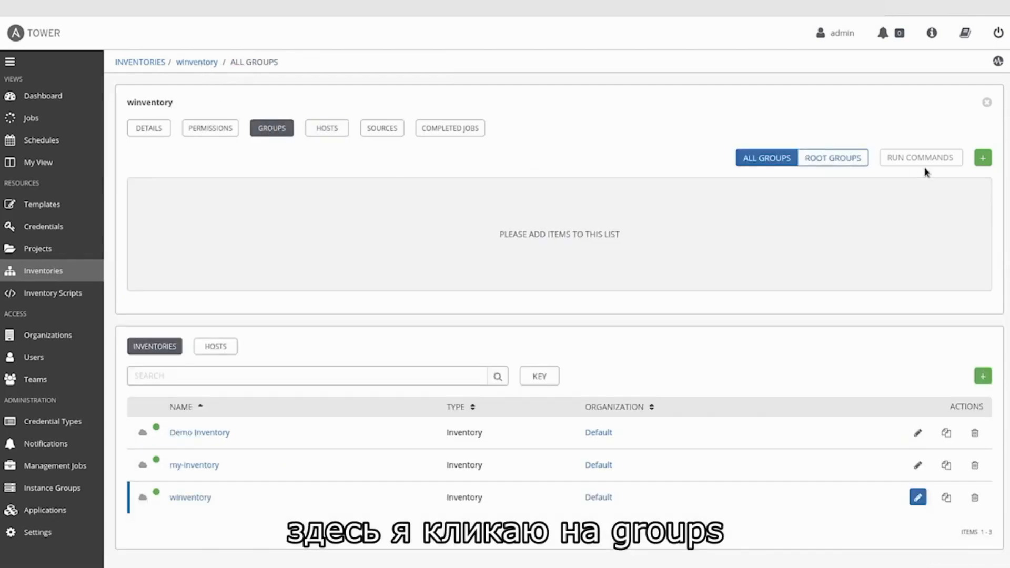
{"action": "left_click", "coordinate": [982, 159]}
{"action": "left_click", "coordinate": [345, 172]}
{"action": "type", "text": "win"}
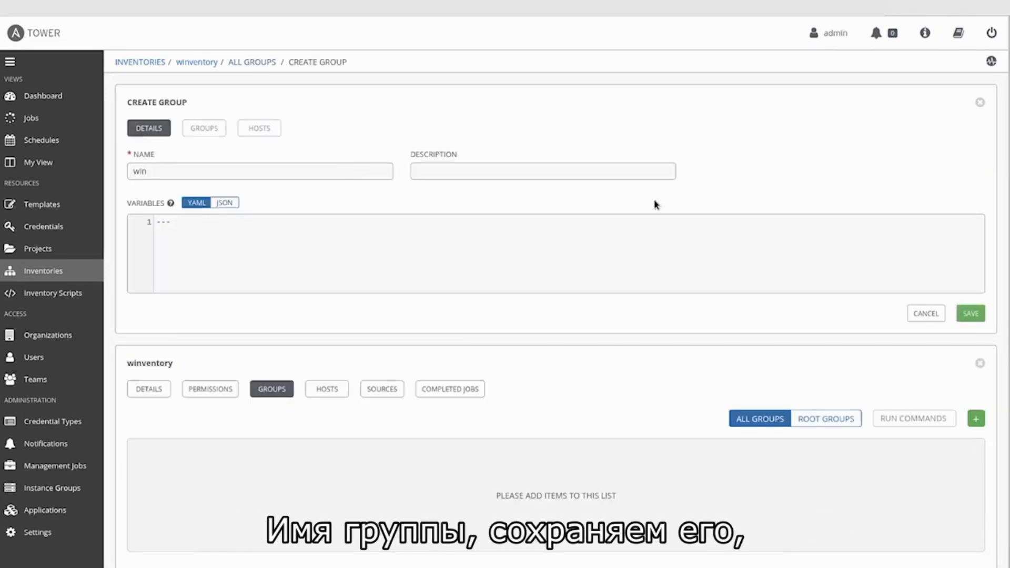
{"action": "left_click", "coordinate": [972, 315]}
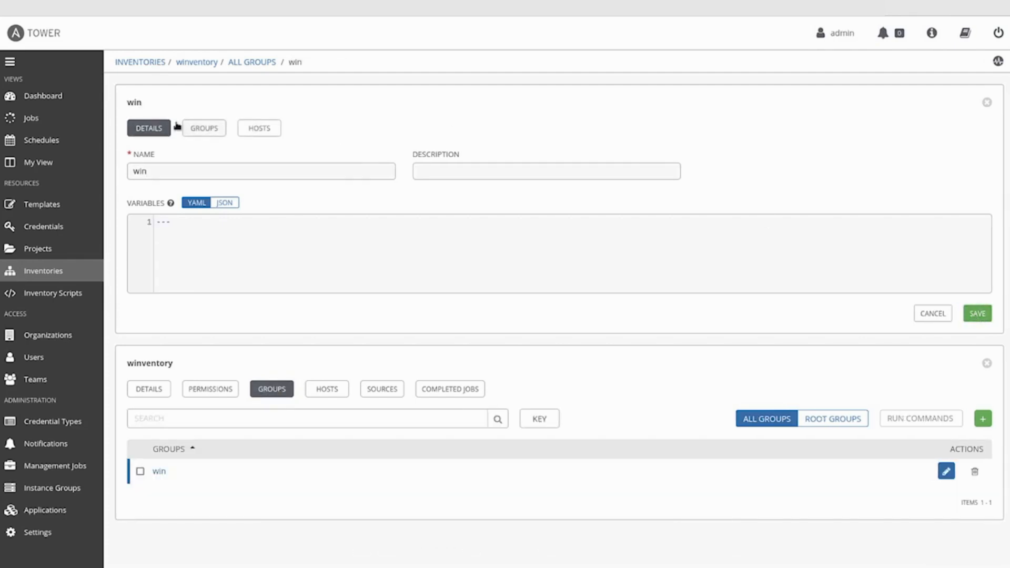
- Add the existing host windows.example.com to the win group
{"action": "left_click", "coordinate": [259, 130]}
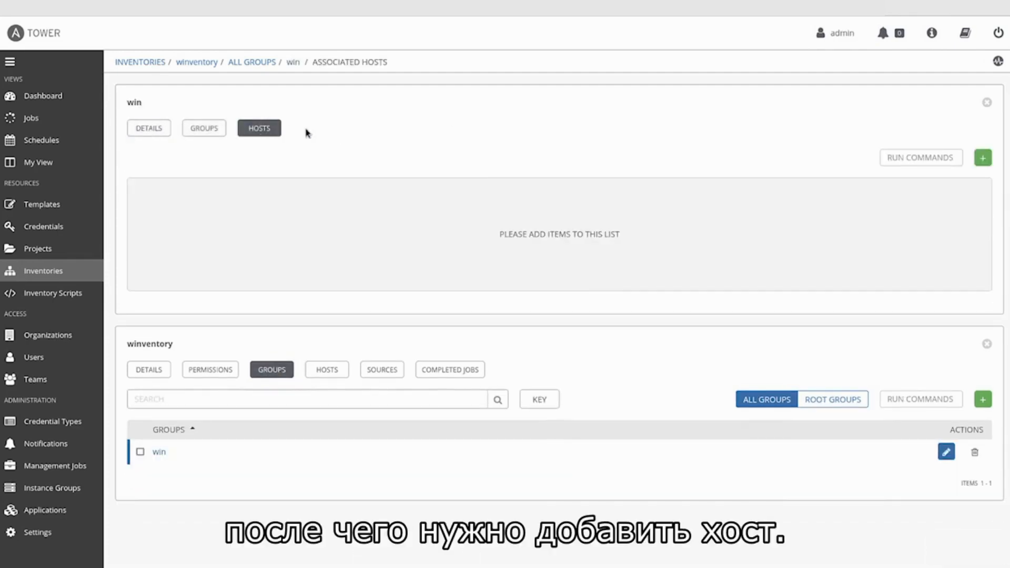
{"action": "left_click", "coordinate": [982, 157]}
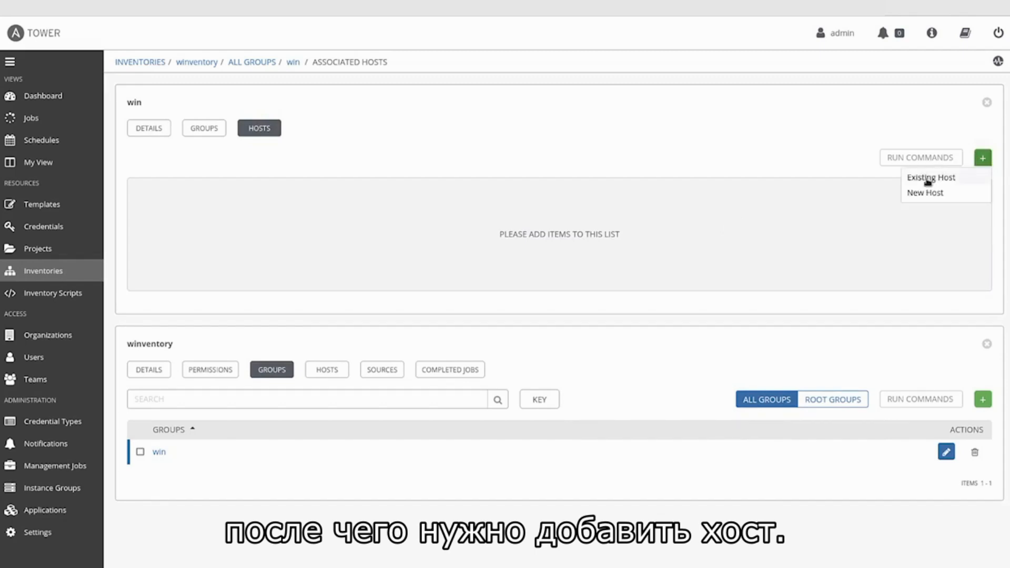
{"action": "left_click", "coordinate": [928, 178]}
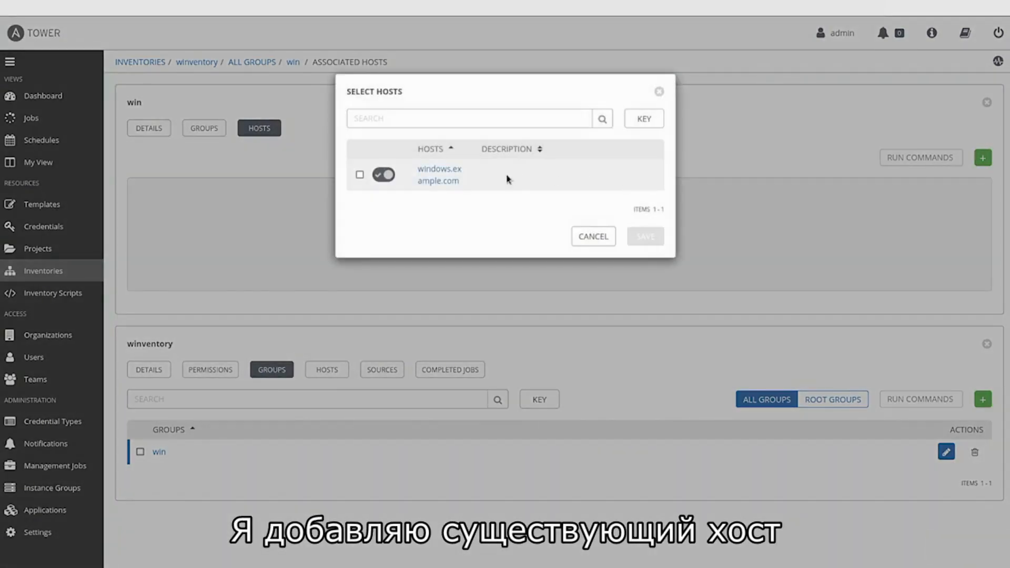
{"action": "left_click", "coordinate": [360, 176]}
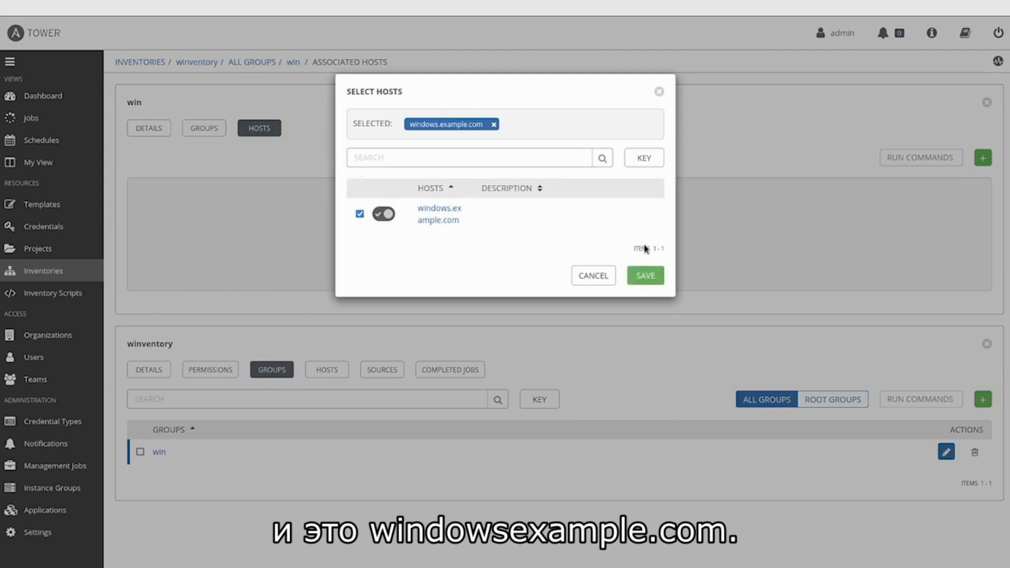
{"action": "left_click", "coordinate": [640, 282]}
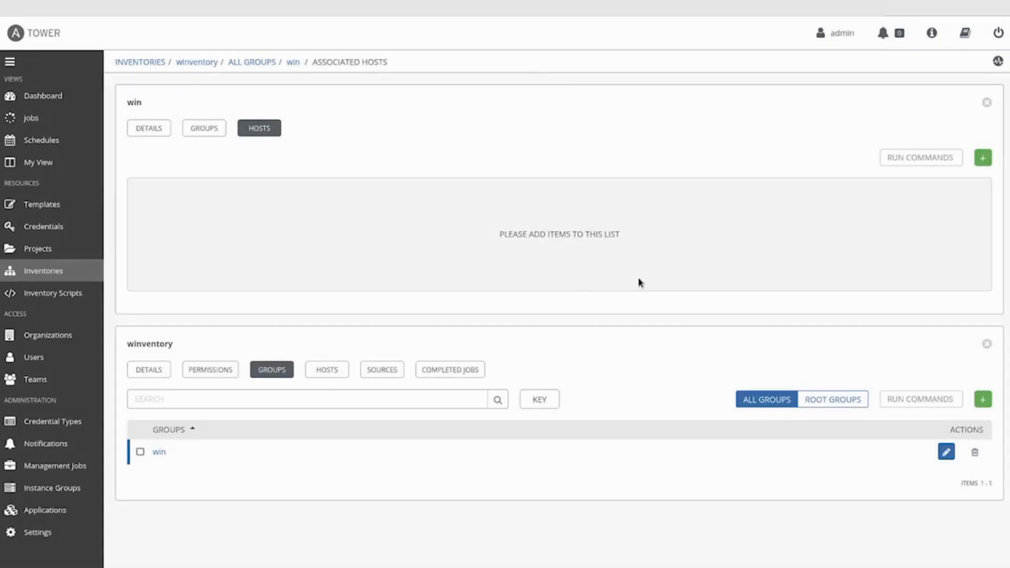
- Open the windows.example.com host in winventory and enter the YAML variable line "ansible_connection: winrm,"
{"action": "left_click", "coordinate": [205, 64]}
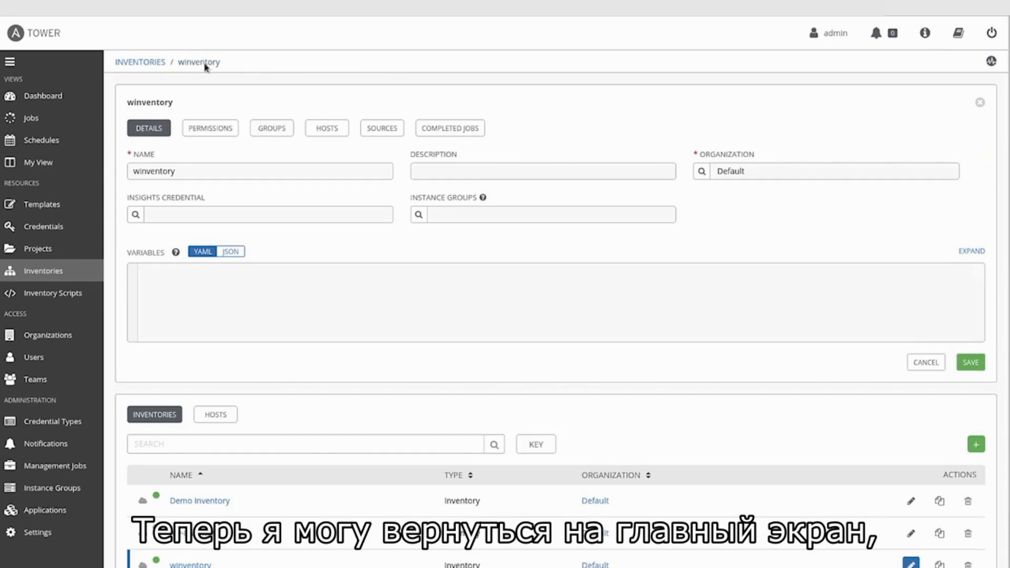
{"action": "left_click", "coordinate": [330, 132]}
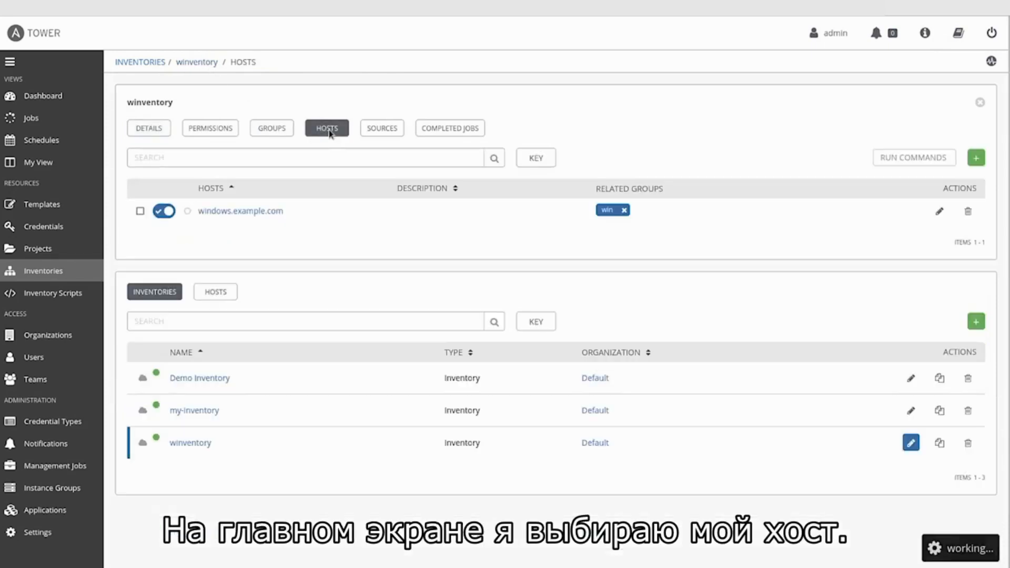
{"action": "left_click", "coordinate": [238, 212]}
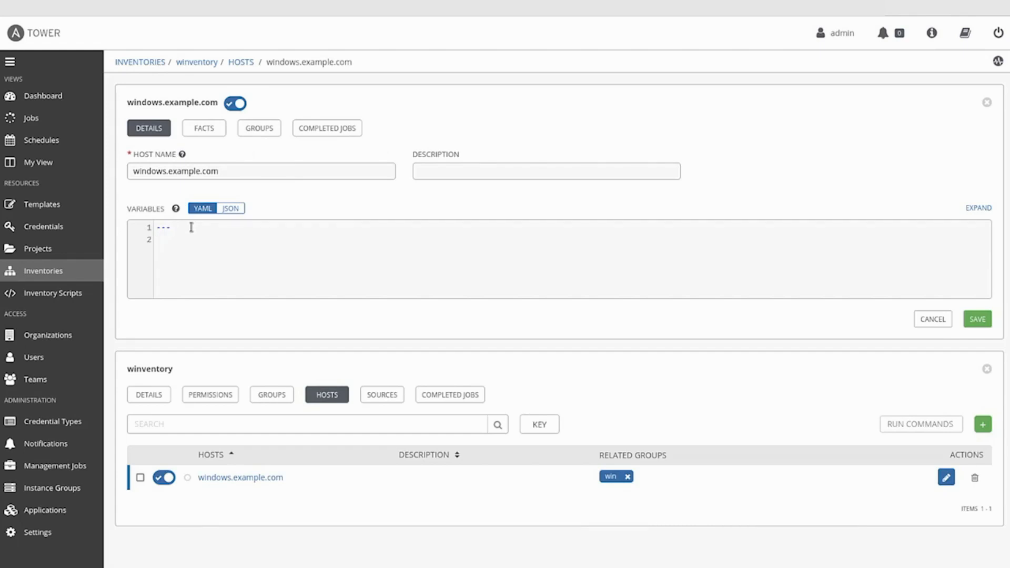
{"action": "type", "text": "nsible_connection: winrm,"}
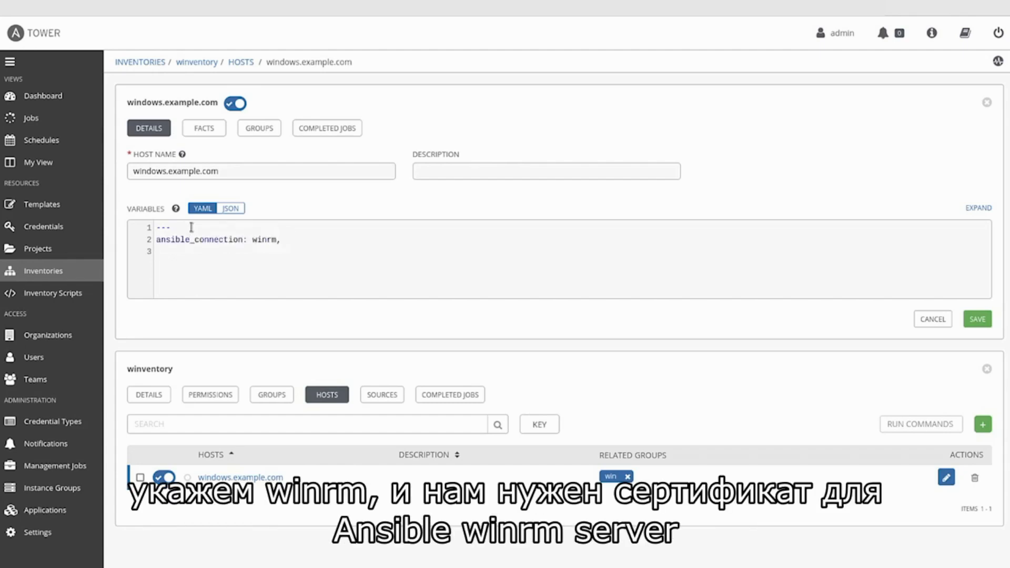
- Add the variable ansible_winrm_server_cert_validation: ignore, save the host, and check its associated groups
{"action": "type", "text": " ansible"}
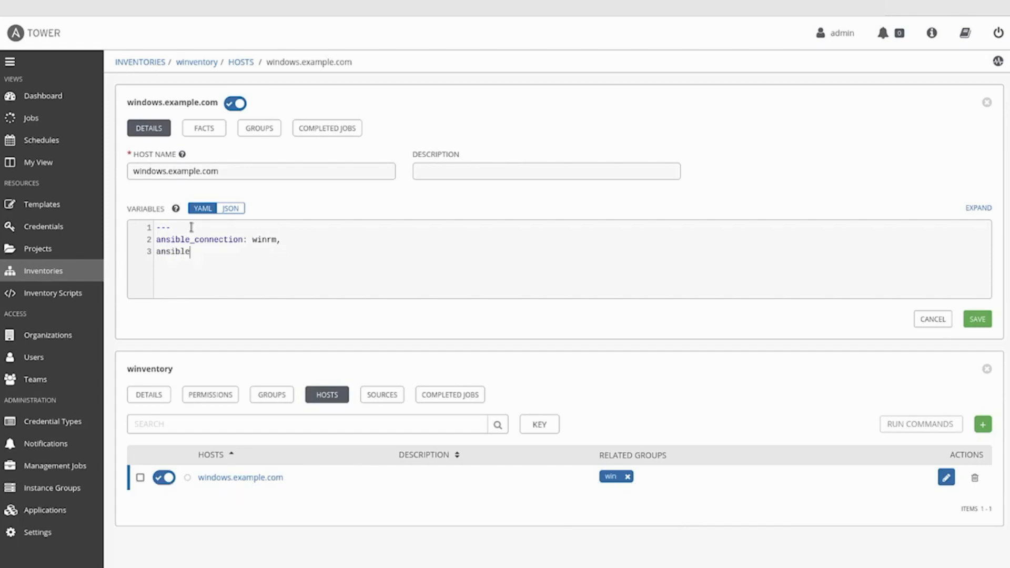
{"action": "type", "text": "_winrm_server_cert_va"}
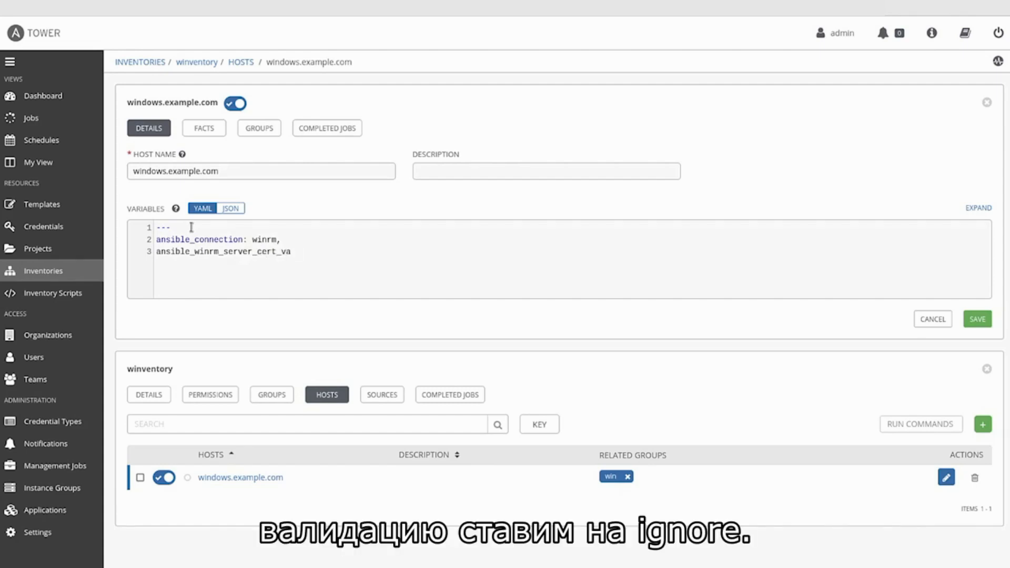
{"action": "type", "text": ";idatio"}
{"action": "key", "text": "BackSpace"}
{"action": "key", "text": "BackSpace"}
{"action": "type", "text": "li"}
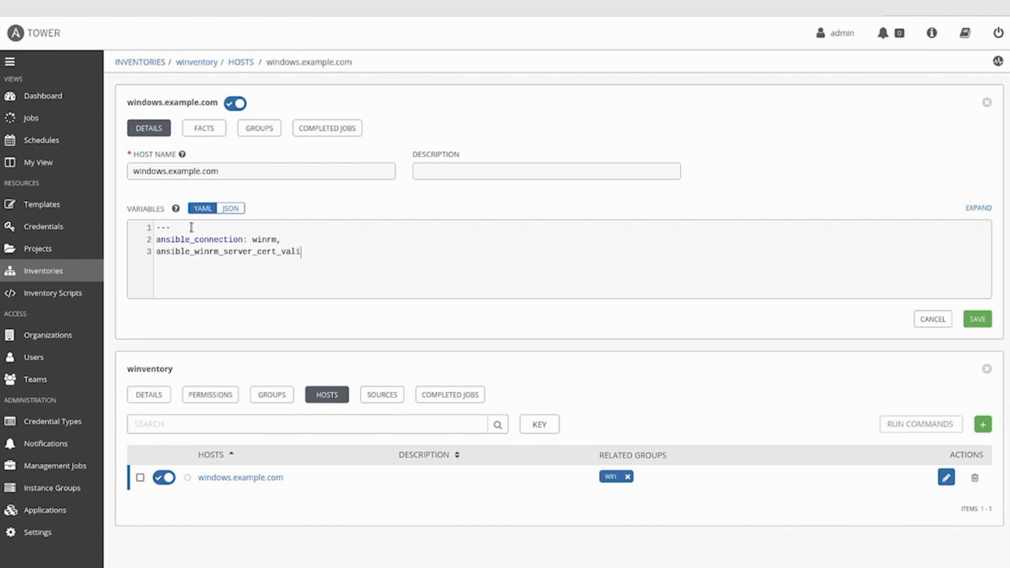
{"action": "type", "text": "dation: ignmore"}
{"action": "key", "text": "BackSpace"}
{"action": "key", "text": "BackSpace"}
{"action": "key", "text": "BackSpace"}
{"action": "type", "text": "ore"}
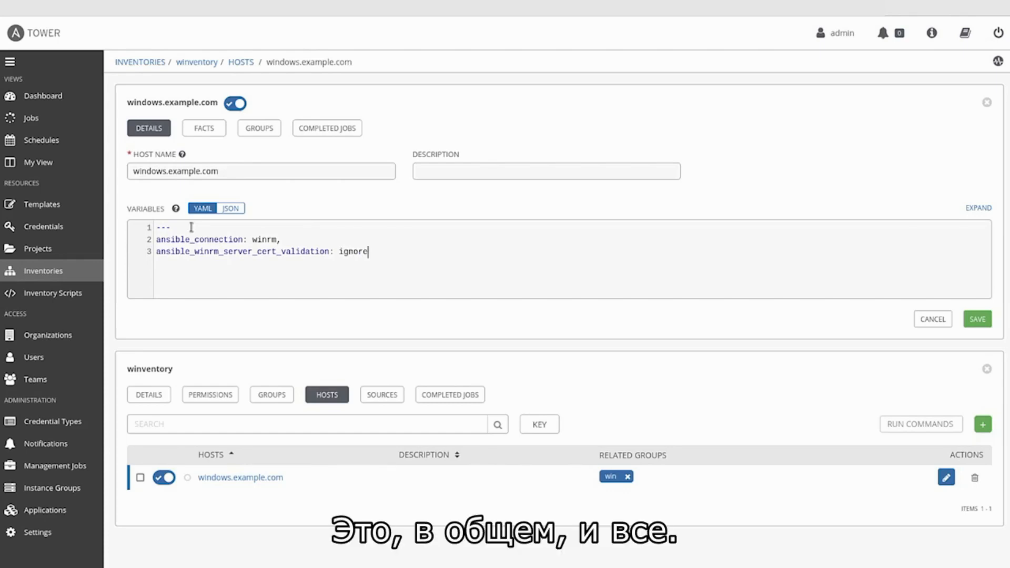
{"action": "left_click", "coordinate": [971, 322]}
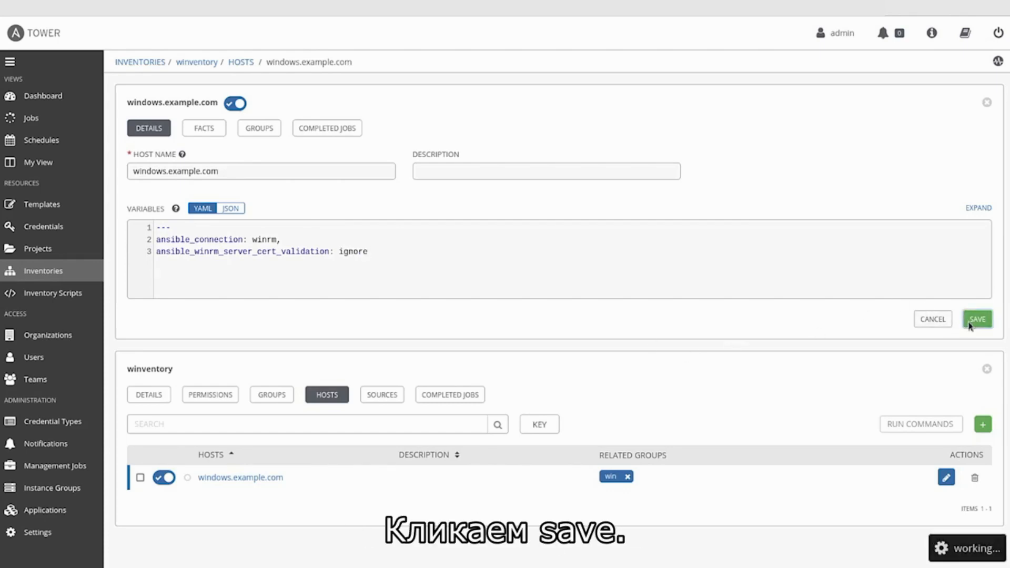
{"action": "left_click", "coordinate": [253, 134]}
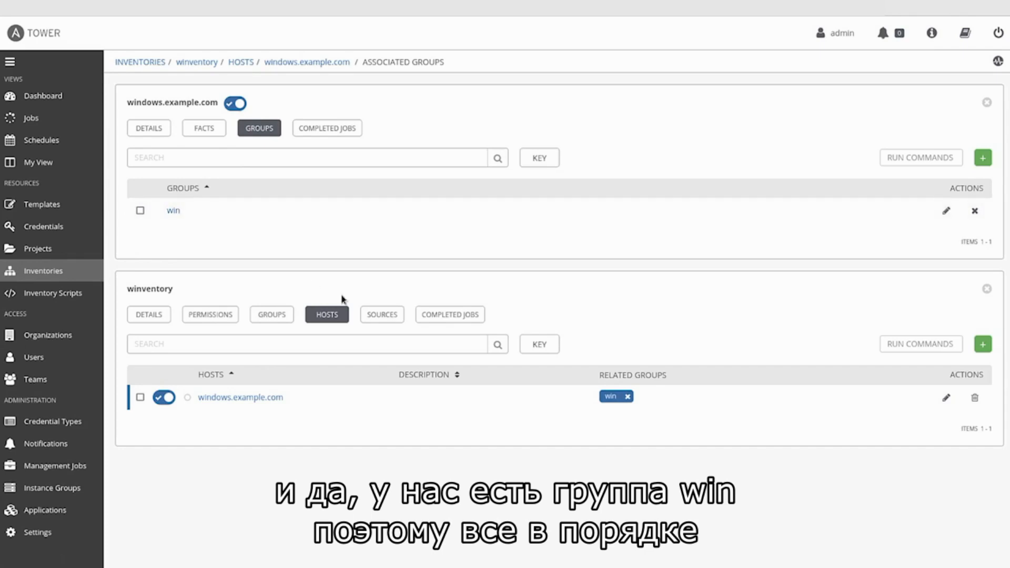
- Start a new credential named wincredentials and assign it to the Default organization
{"action": "left_click", "coordinate": [45, 228]}
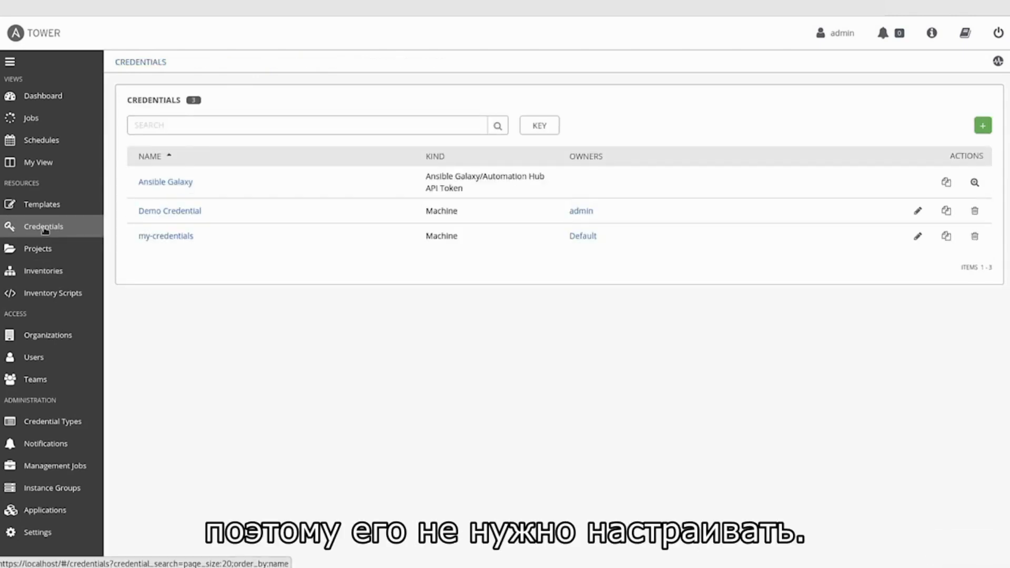
{"action": "left_click", "coordinate": [983, 128]}
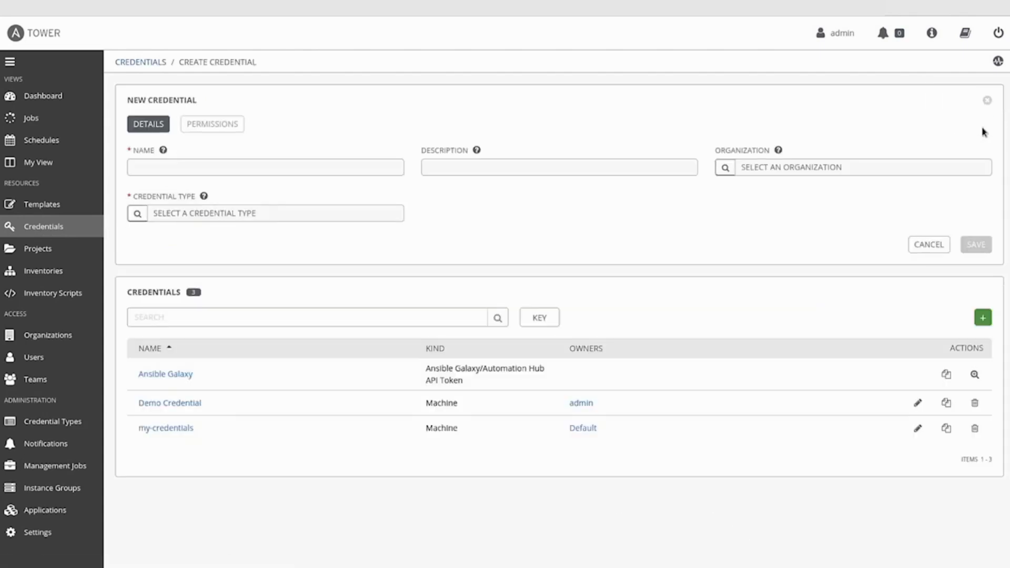
{"action": "left_click", "coordinate": [264, 167]}
{"action": "type", "text": "winc"}
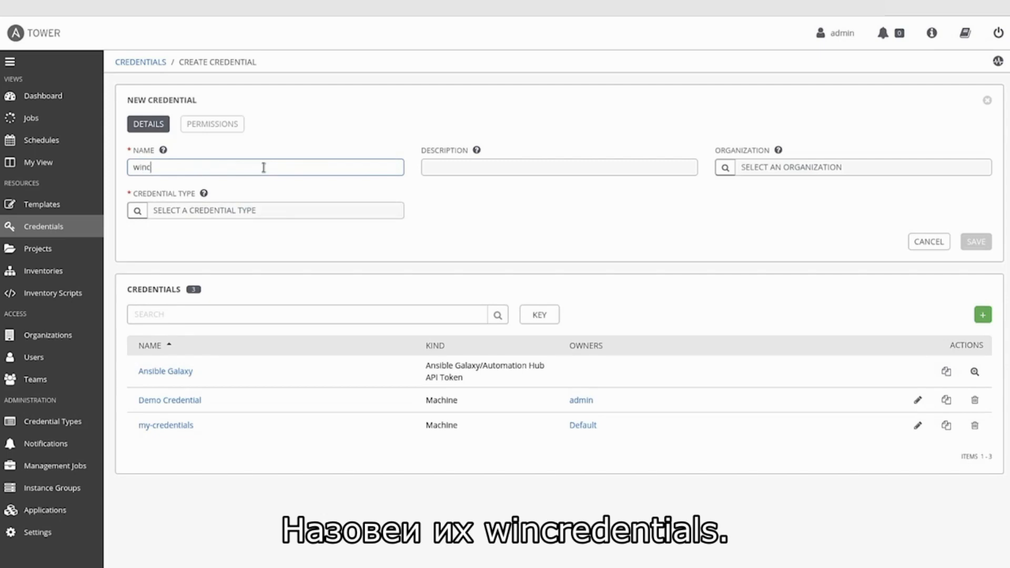
{"action": "type", "text": "redentials"}
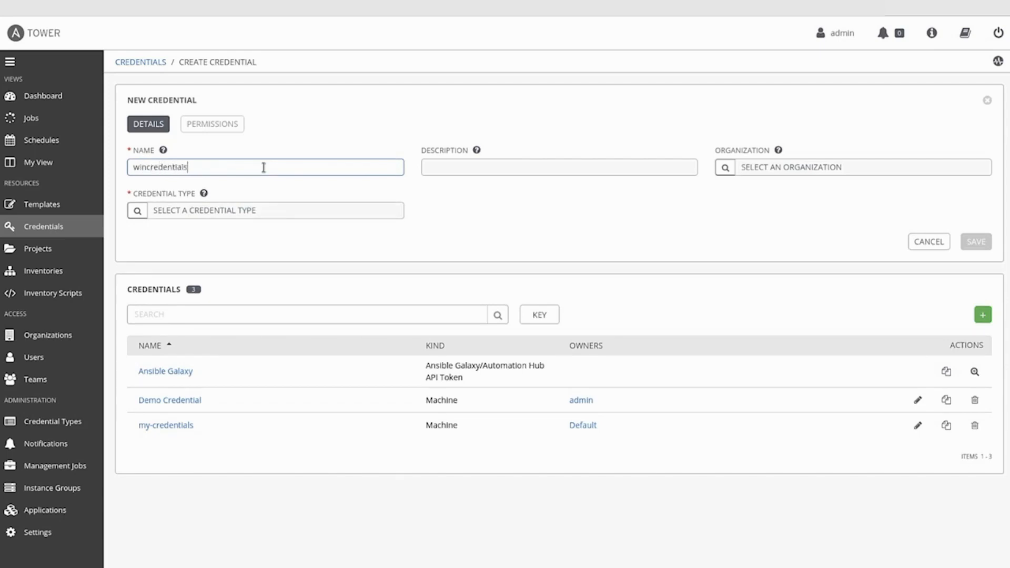
{"action": "left_click", "coordinate": [725, 167]}
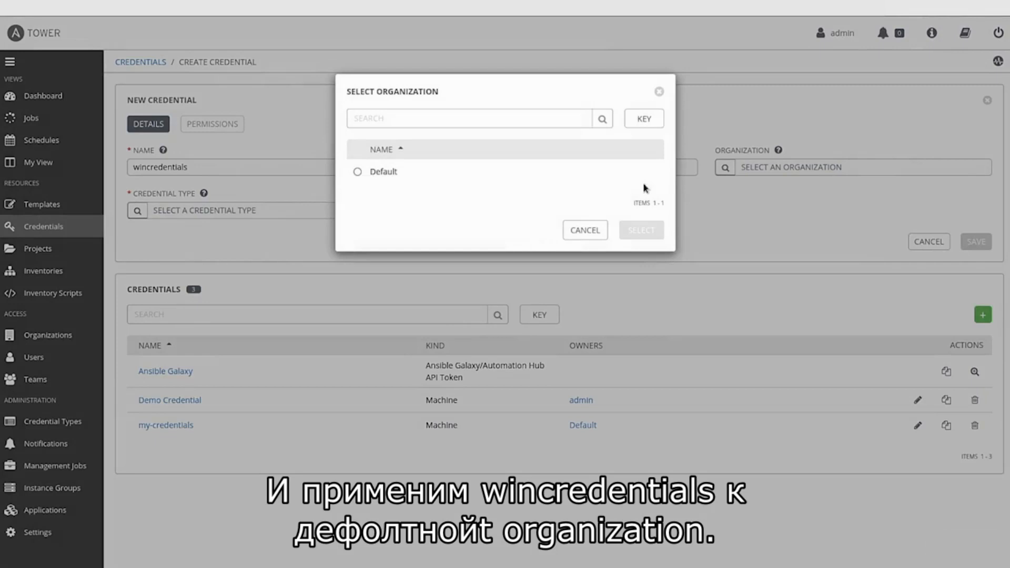
{"action": "left_click", "coordinate": [357, 172]}
{"action": "left_click", "coordinate": [641, 230]}
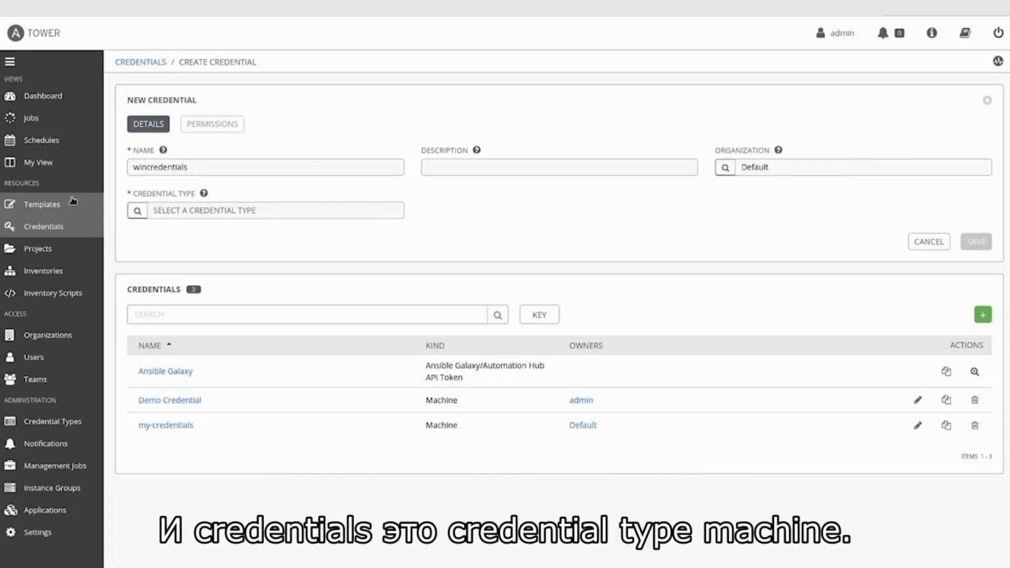
- Set the new credential's type to Machine
{"action": "left_click", "coordinate": [137, 211]}
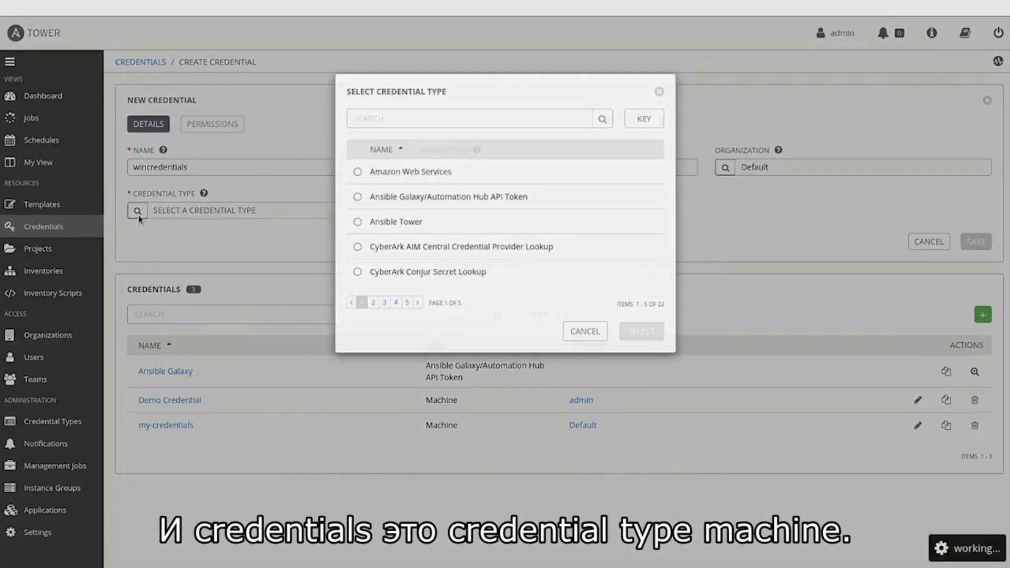
{"action": "left_click", "coordinate": [385, 302]}
{"action": "left_click", "coordinate": [357, 198]}
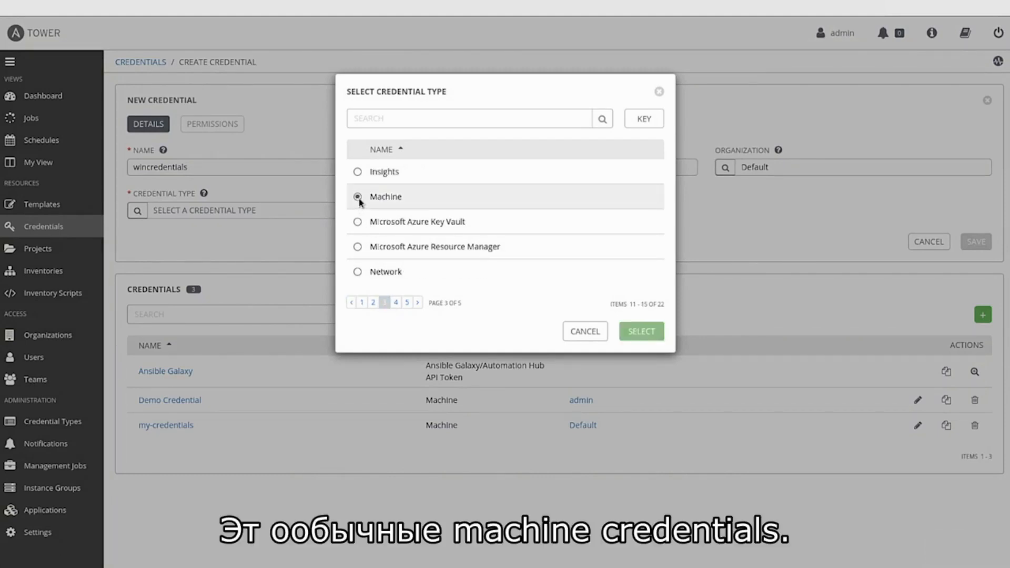
{"action": "left_click", "coordinate": [646, 332]}
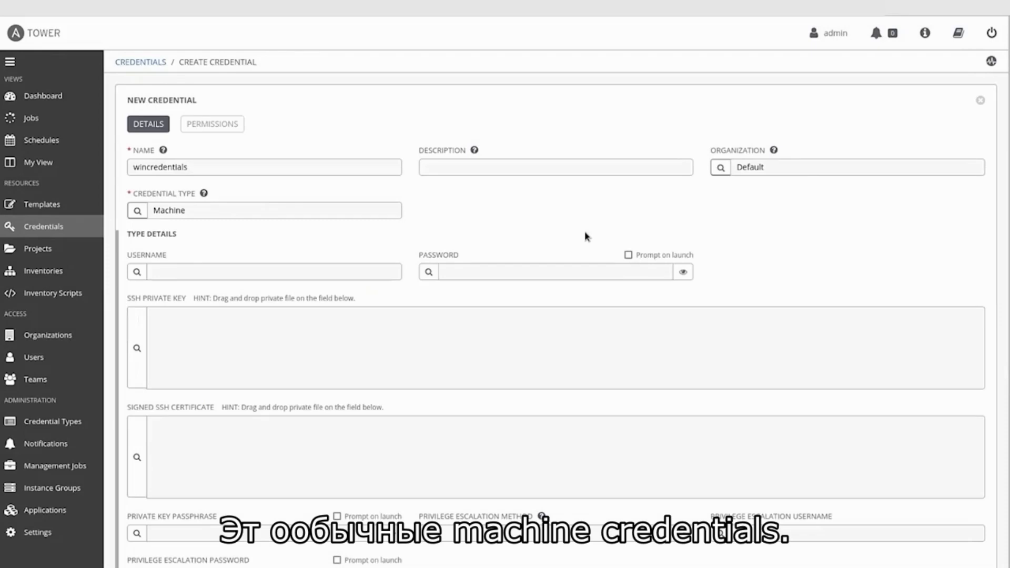
- Fill in the credential's username as ansible and its account password using the saved login
{"action": "left_click", "coordinate": [243, 272]}
{"action": "type", "text": "ansible"}
{"action": "key", "text": "Down"}
{"action": "key", "text": "Return"}
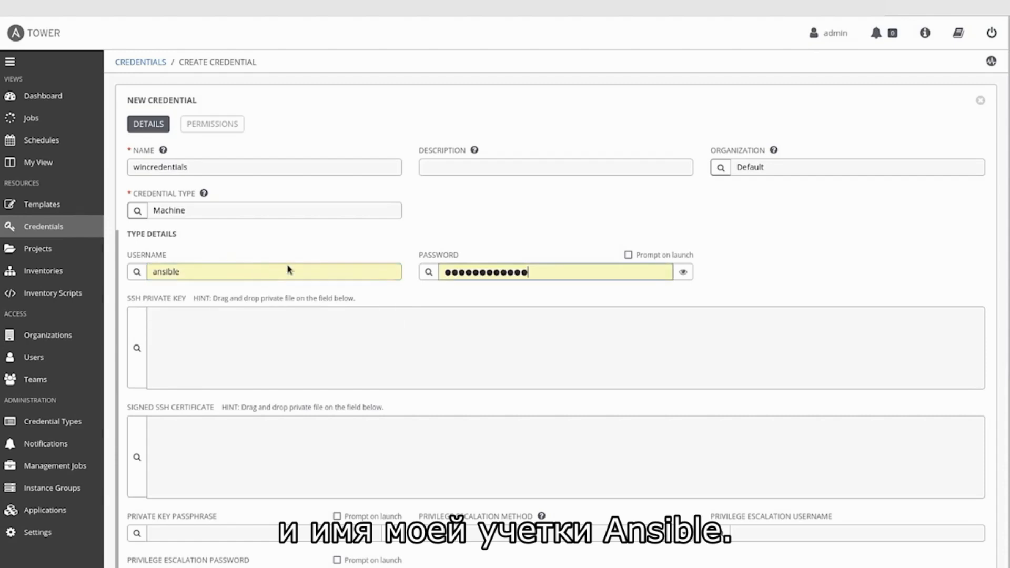
- Replace the autofilled account password of the wincredentials credential with a newly entered one and save the credential
{"action": "left_click", "coordinate": [547, 275]}
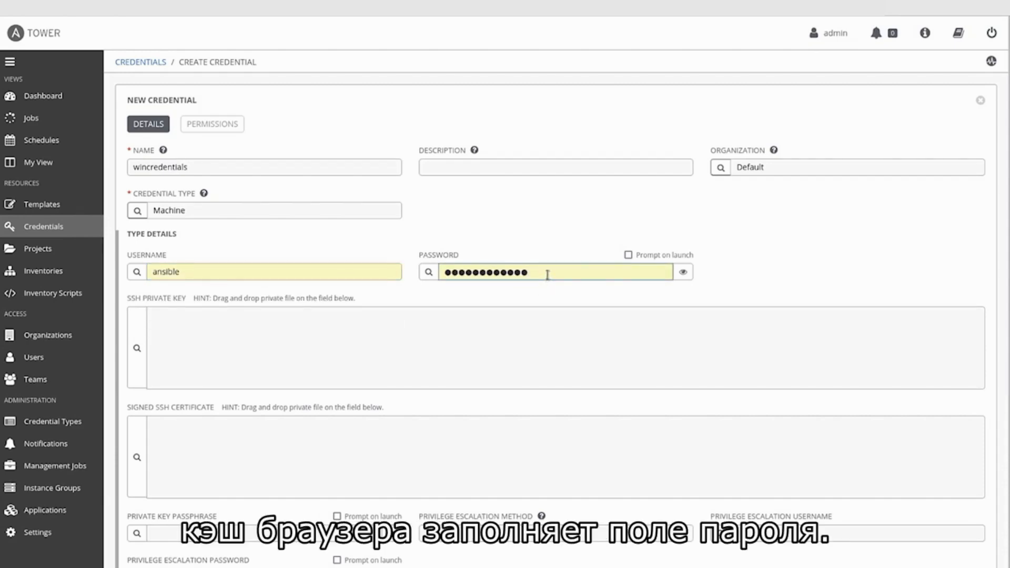
{"action": "double_click", "coordinate": [547, 274]}
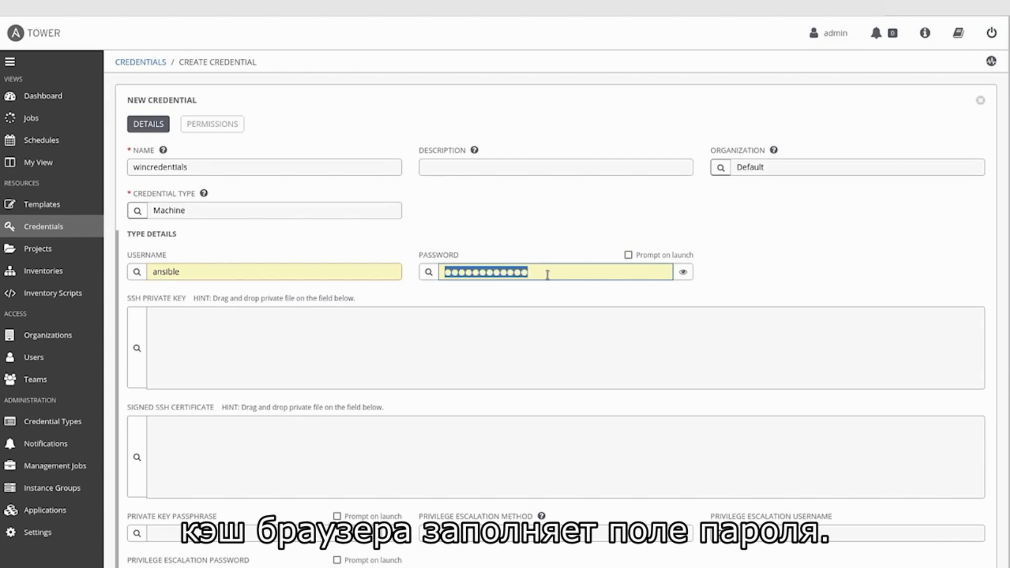
{"action": "type", "text": "******"}
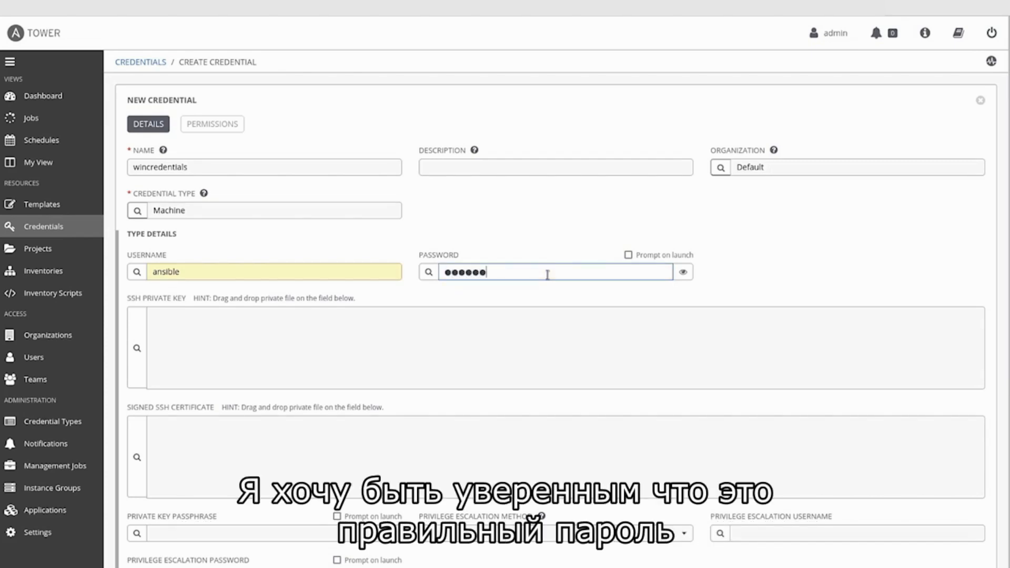
{"action": "type", "text": "******"}
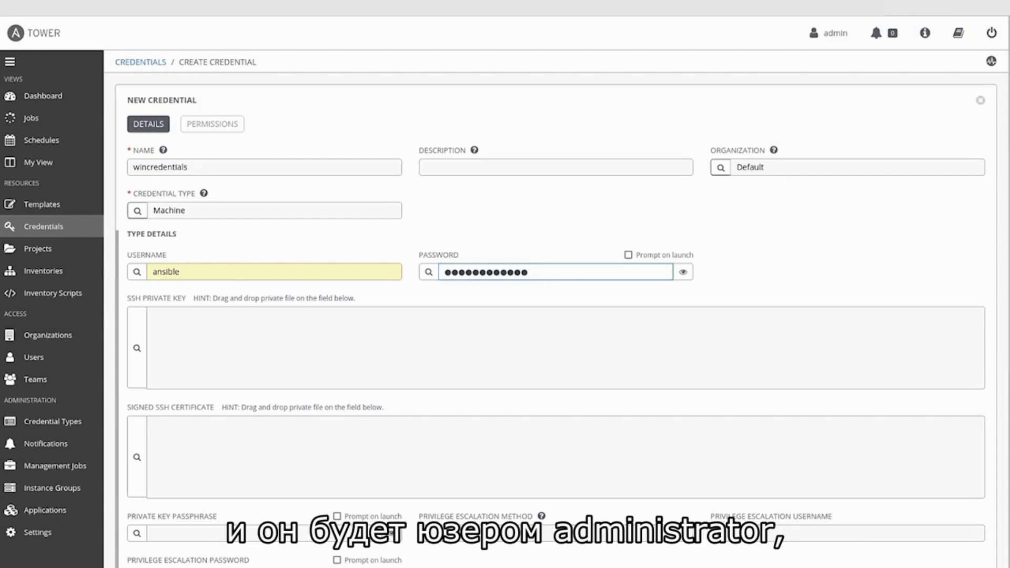
{"action": "scroll", "coordinate": [995, 342], "scroll_direction": "down", "scroll_amount": 5}
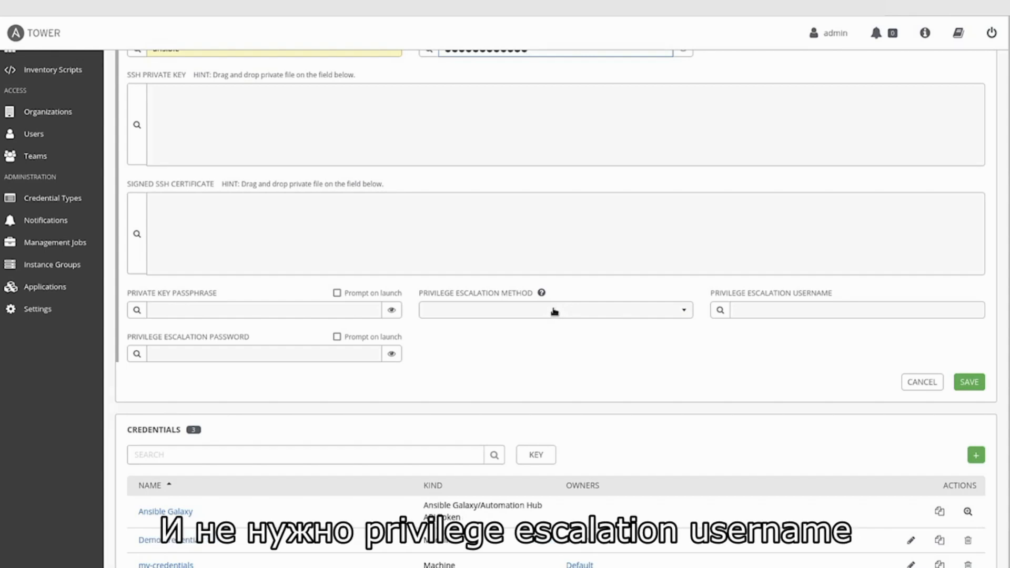
{"action": "left_click", "coordinate": [972, 386]}
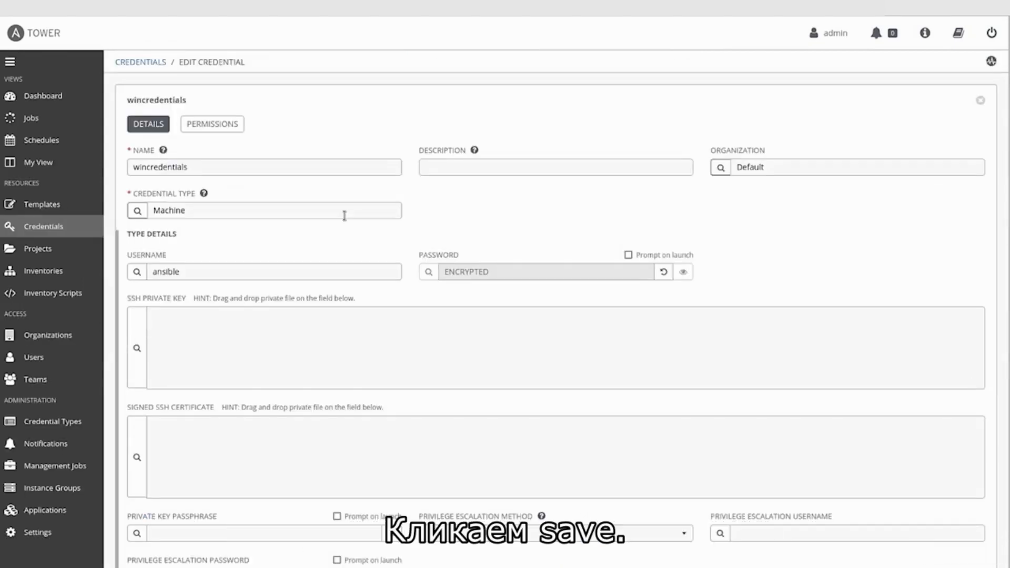
- Open the my-project project, save it, and update it to the latest revision from its Git repository
{"action": "left_click", "coordinate": [45, 251]}
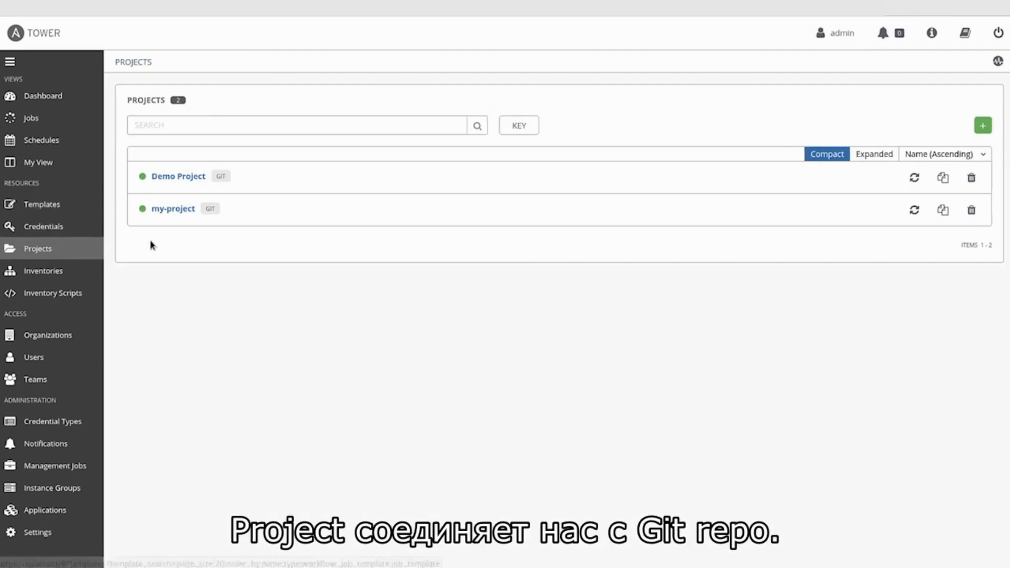
{"action": "left_click", "coordinate": [170, 211]}
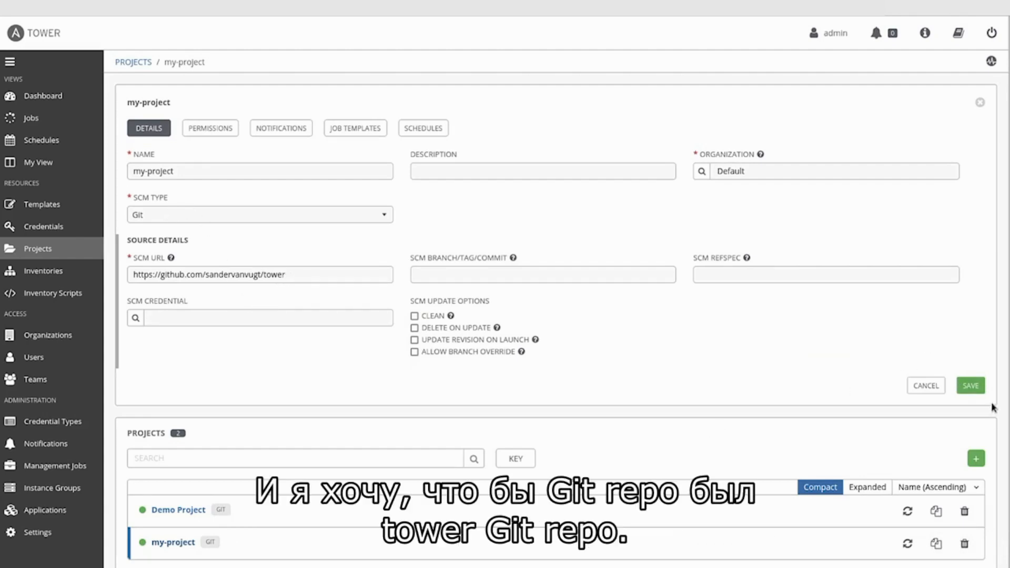
{"action": "left_click", "coordinate": [977, 392]}
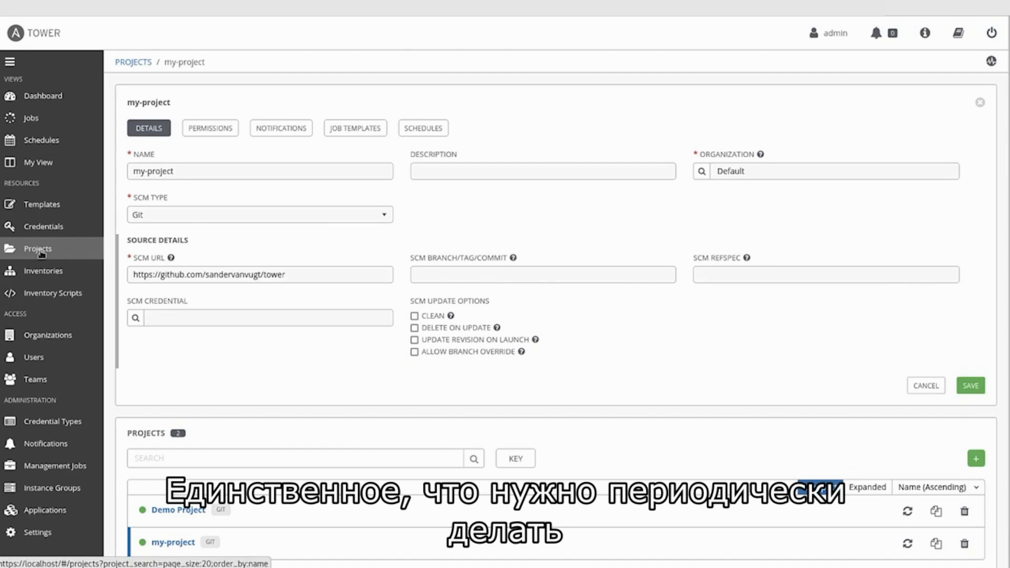
{"action": "left_click", "coordinate": [907, 545]}
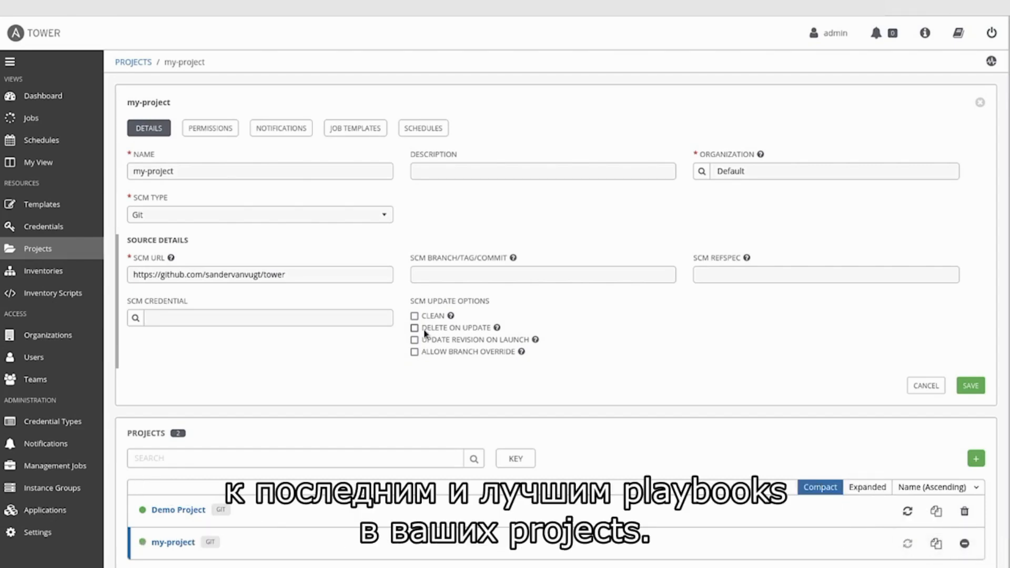
- Start a new job template named winjobs and set its inventory to winventory
{"action": "left_click", "coordinate": [41, 210]}
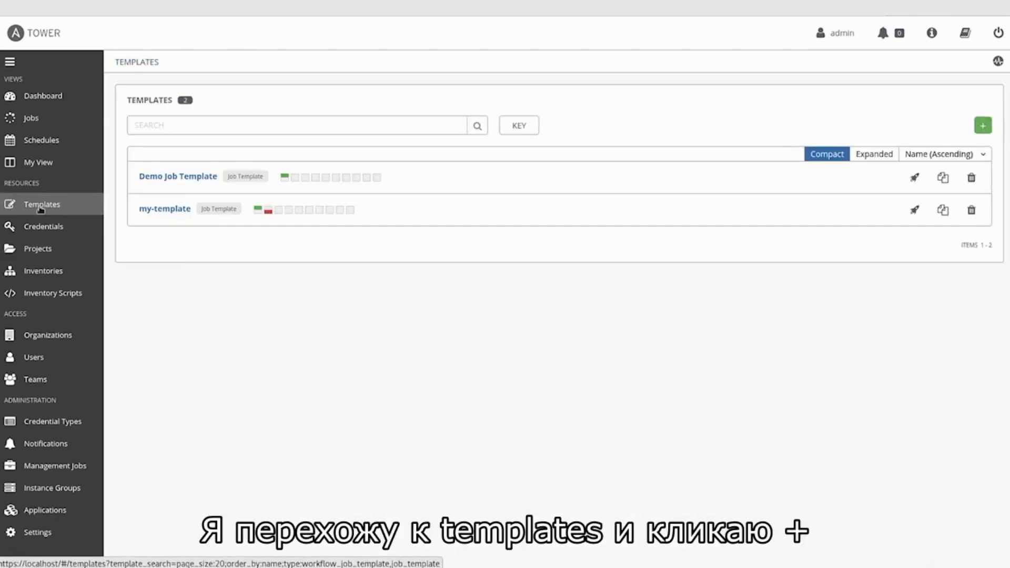
{"action": "left_click", "coordinate": [982, 126]}
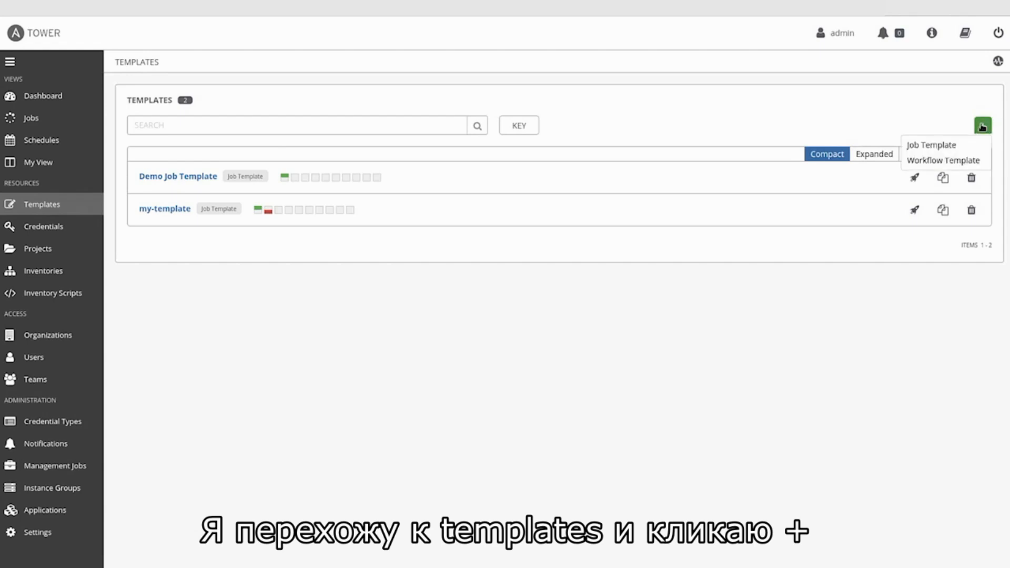
{"action": "left_click", "coordinate": [918, 145]}
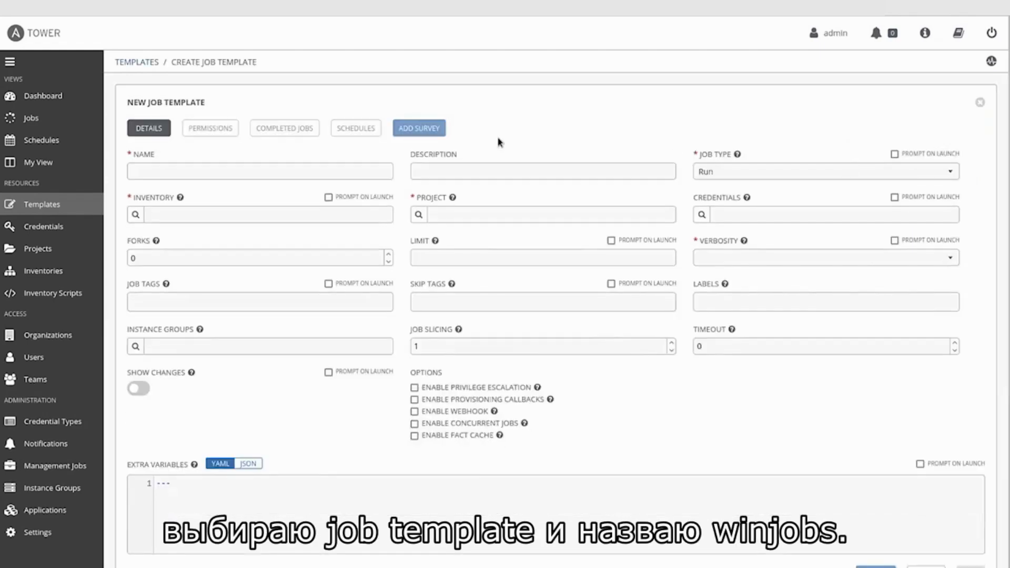
{"action": "type", "text": "winjobs"}
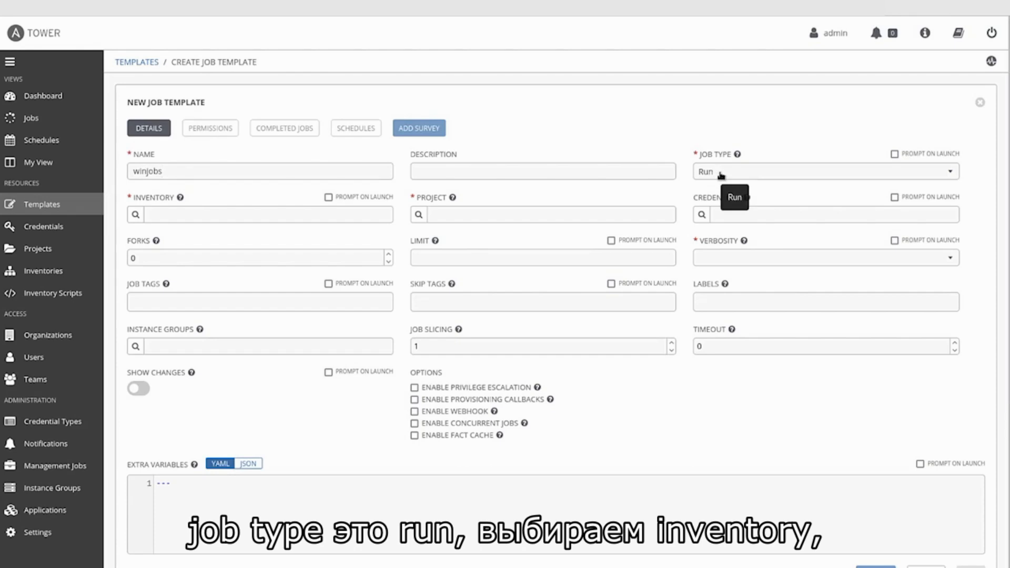
{"action": "left_click", "coordinate": [136, 214]}
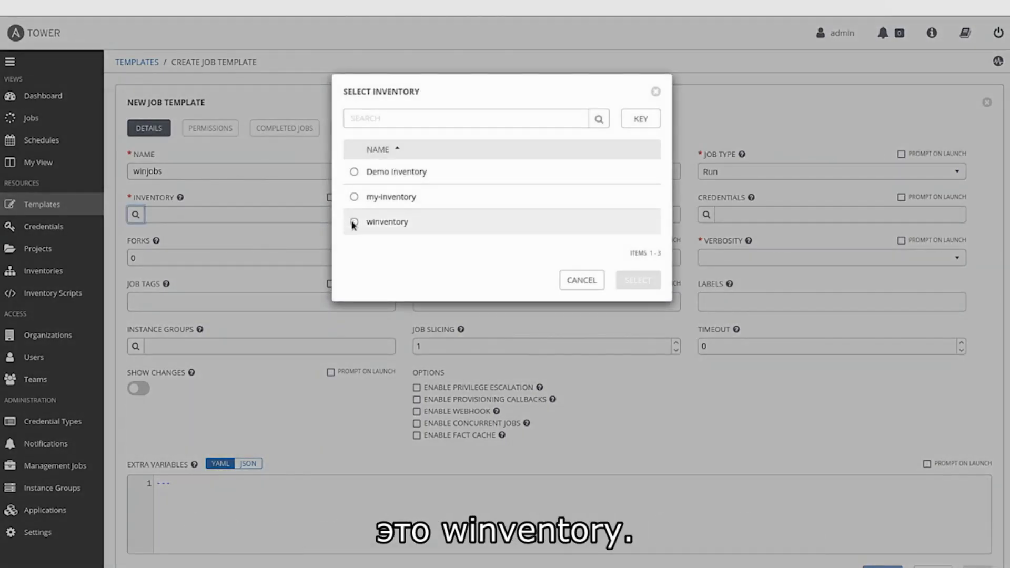
{"action": "left_click", "coordinate": [354, 221]}
{"action": "left_click", "coordinate": [639, 284]}
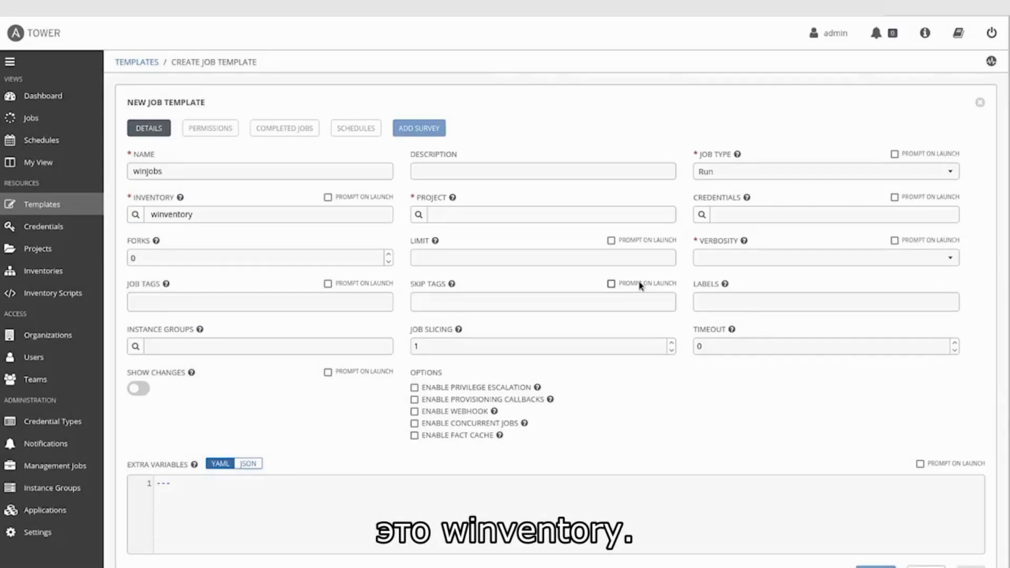
- Set the job template's project to my-project and its playbook to playbook.yml
{"action": "left_click", "coordinate": [418, 216]}
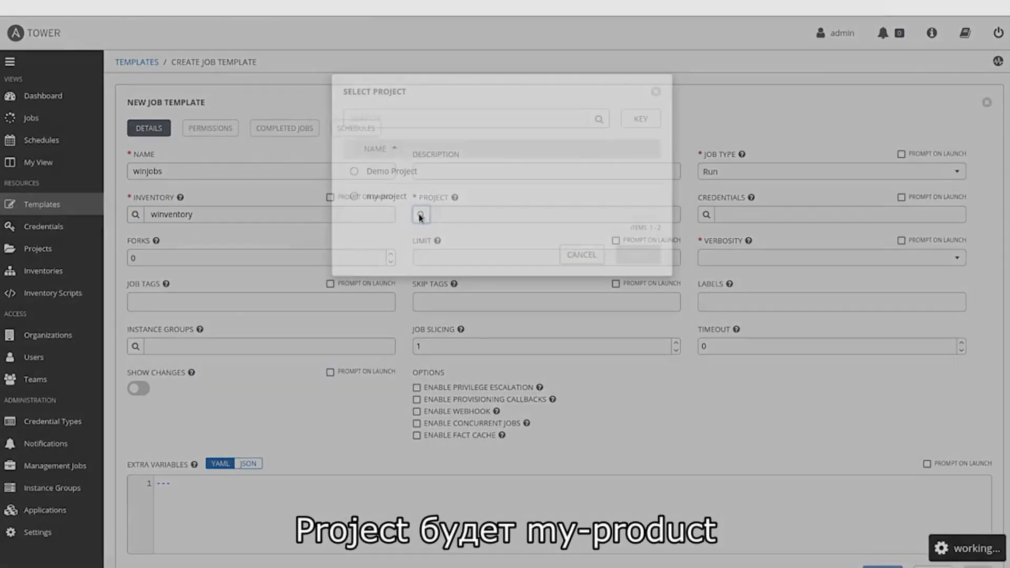
{"action": "left_click", "coordinate": [353, 197]}
{"action": "left_click", "coordinate": [638, 254]}
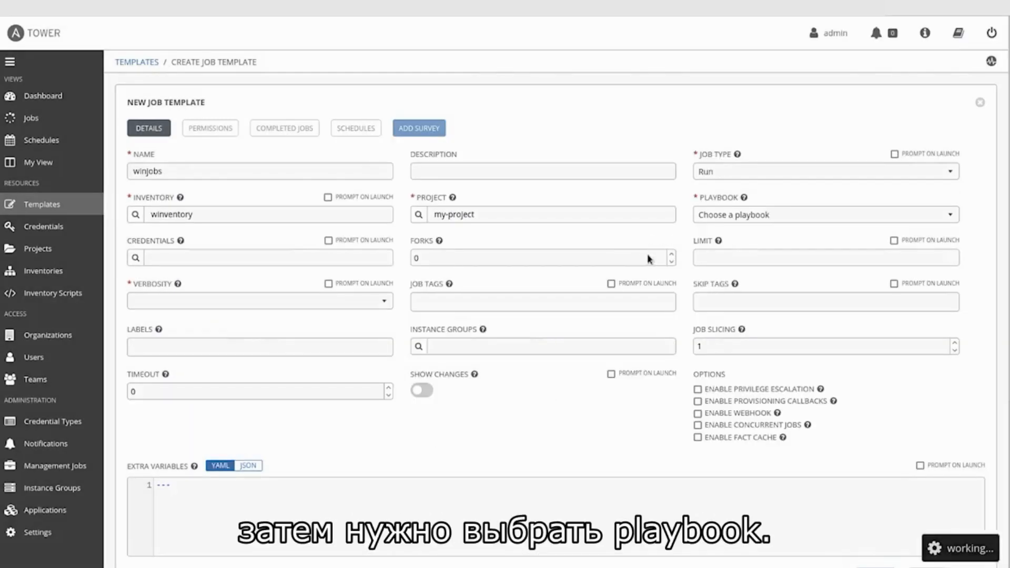
{"action": "left_click", "coordinate": [737, 216]}
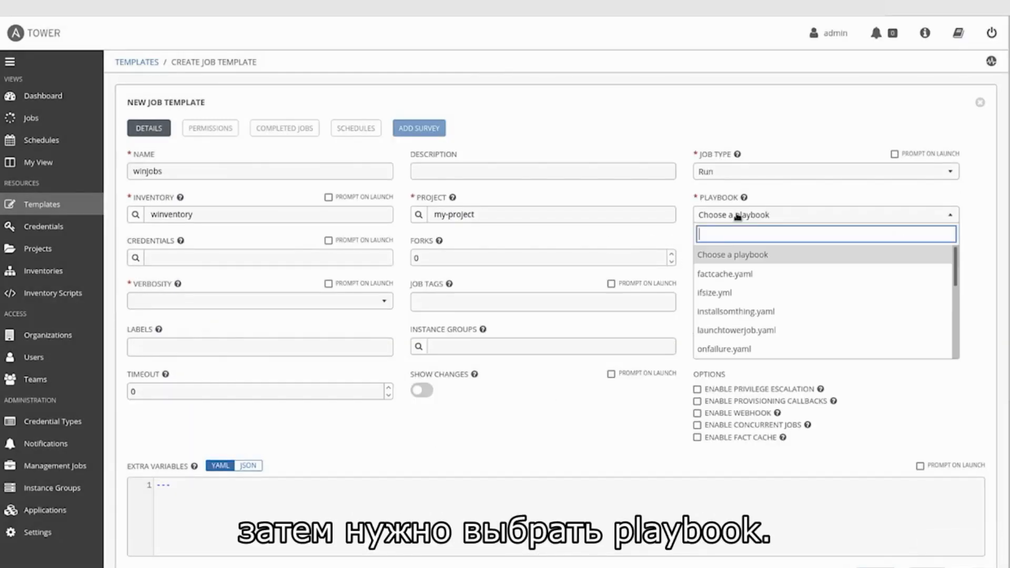
{"action": "scroll", "coordinate": [747, 286], "scroll_direction": "down", "scroll_amount": 2}
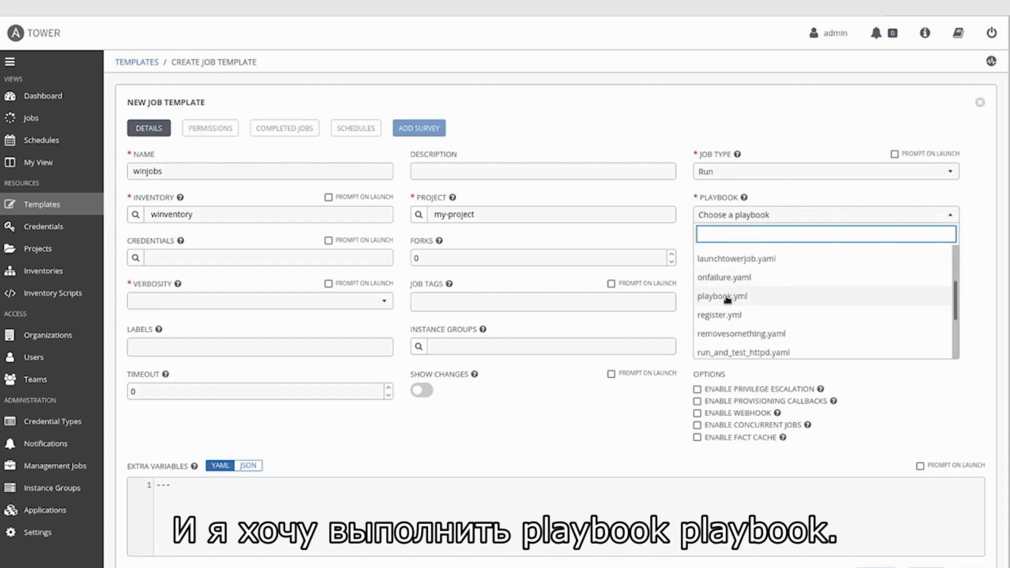
{"action": "left_click", "coordinate": [727, 297]}
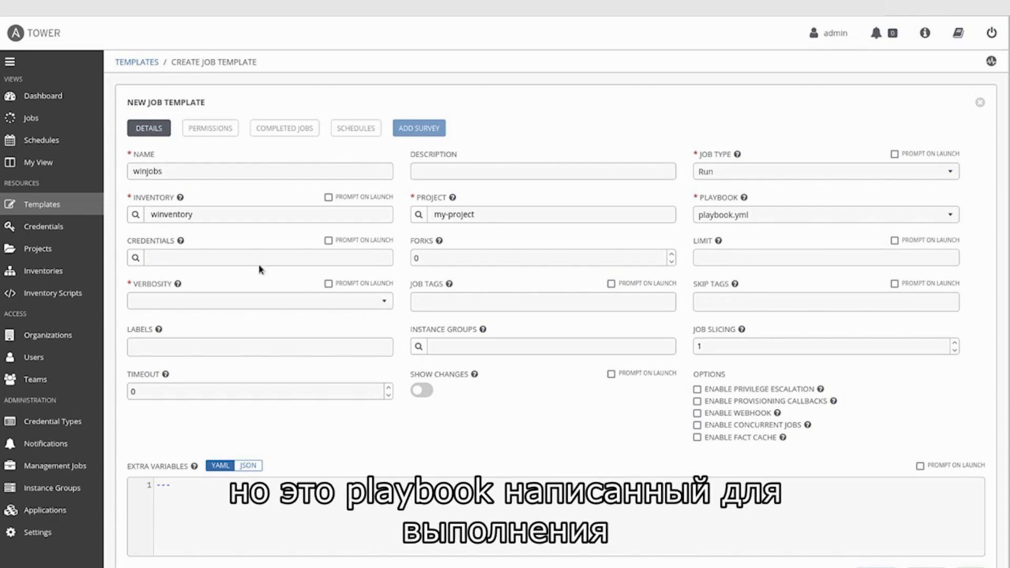
- Assign the wincredentials machine credential to the job template
{"action": "left_click", "coordinate": [136, 259]}
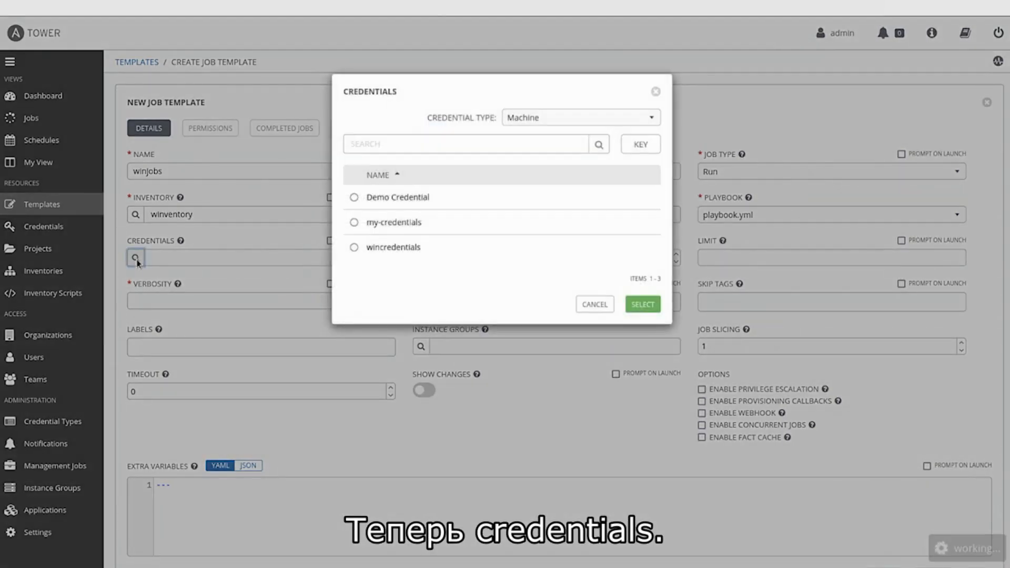
{"action": "left_click", "coordinate": [354, 248]}
{"action": "left_click", "coordinate": [648, 347]}
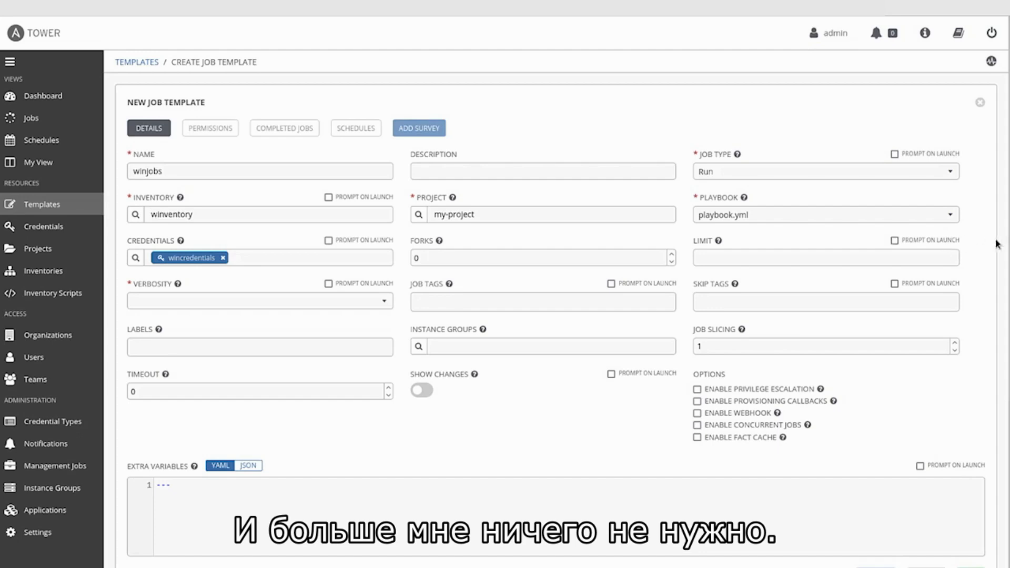
- Save the winjobs job template and launch it
{"action": "scroll", "coordinate": [998, 282], "scroll_direction": "down", "scroll_amount": 3}
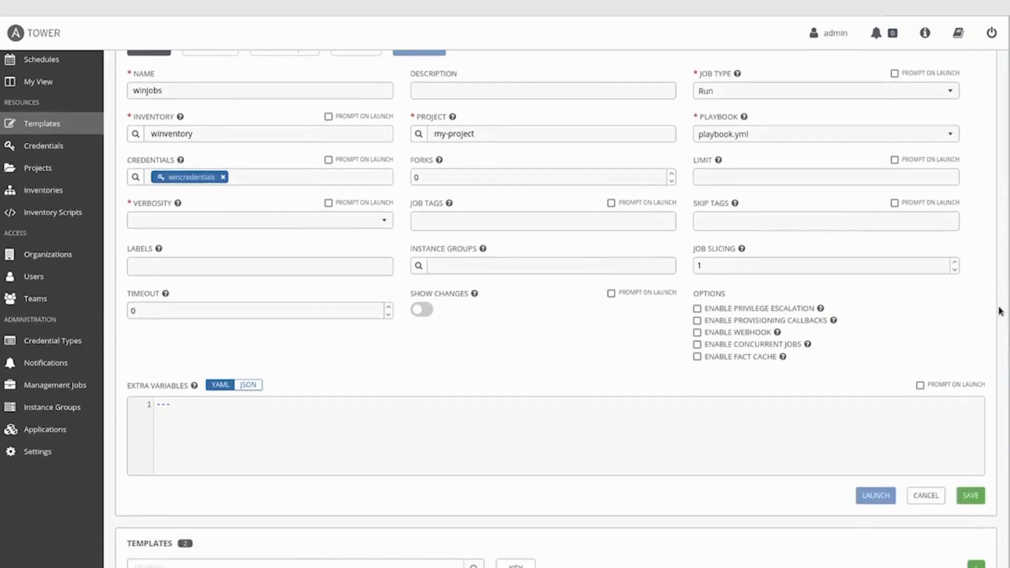
{"action": "left_click", "coordinate": [969, 458]}
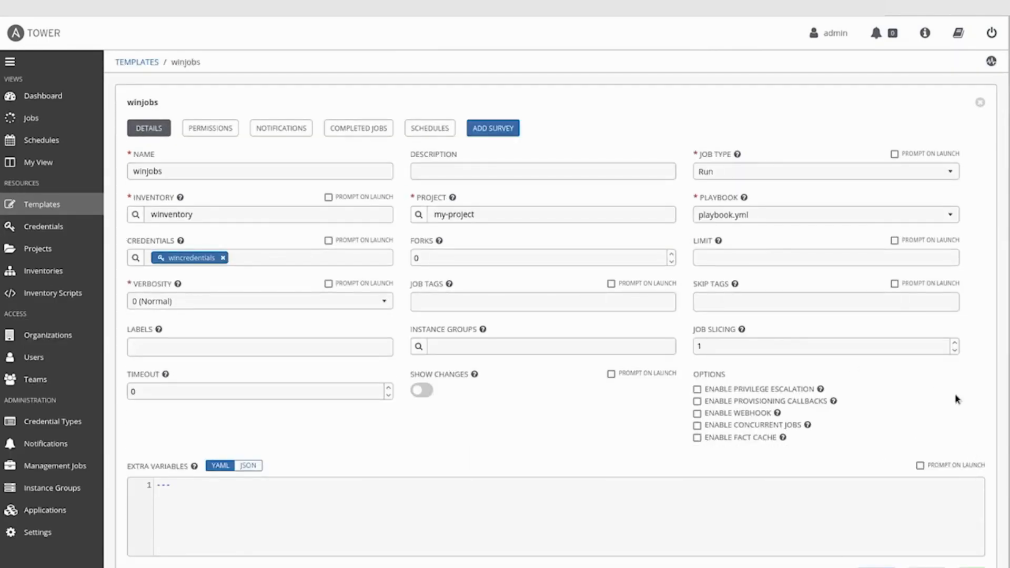
{"action": "scroll", "coordinate": [873, 436], "scroll_direction": "down", "scroll_amount": 3}
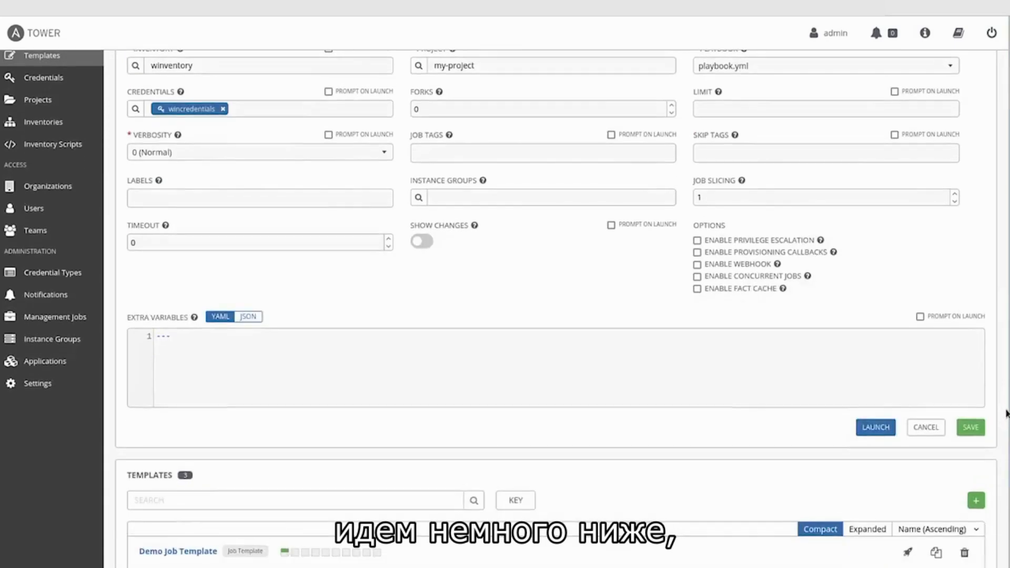
{"action": "left_click", "coordinate": [873, 431]}
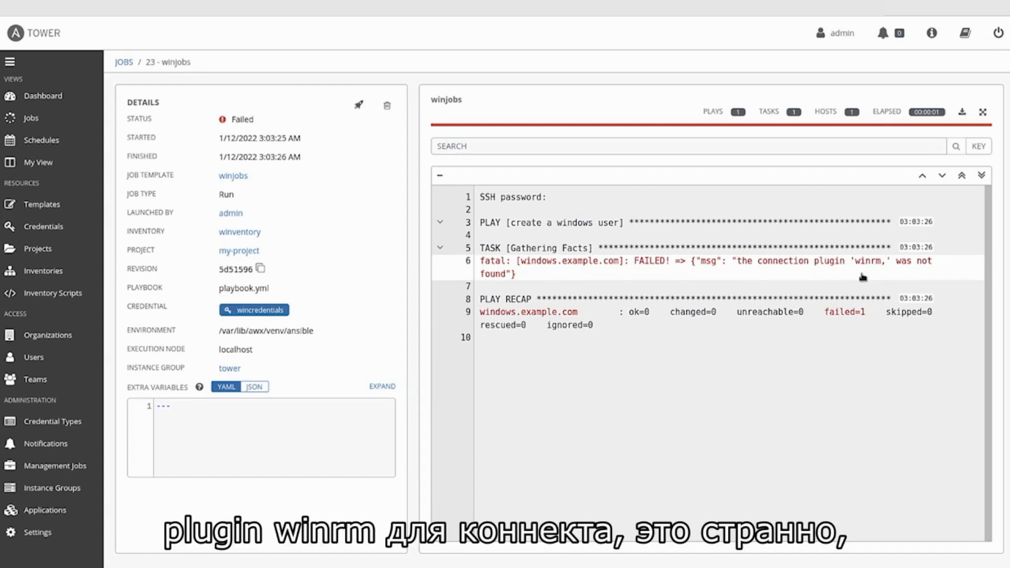
- Correct the windows.example.com host's variable in winventory to ansible_connection: winrm, without the trailing comma, and save the host
{"action": "left_click", "coordinate": [37, 279]}
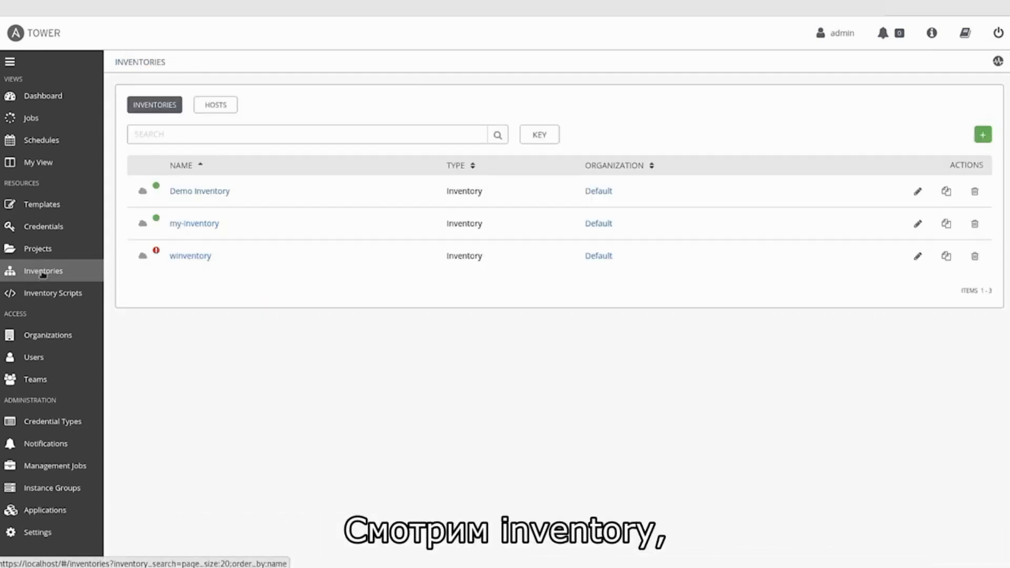
{"action": "left_click", "coordinate": [191, 256]}
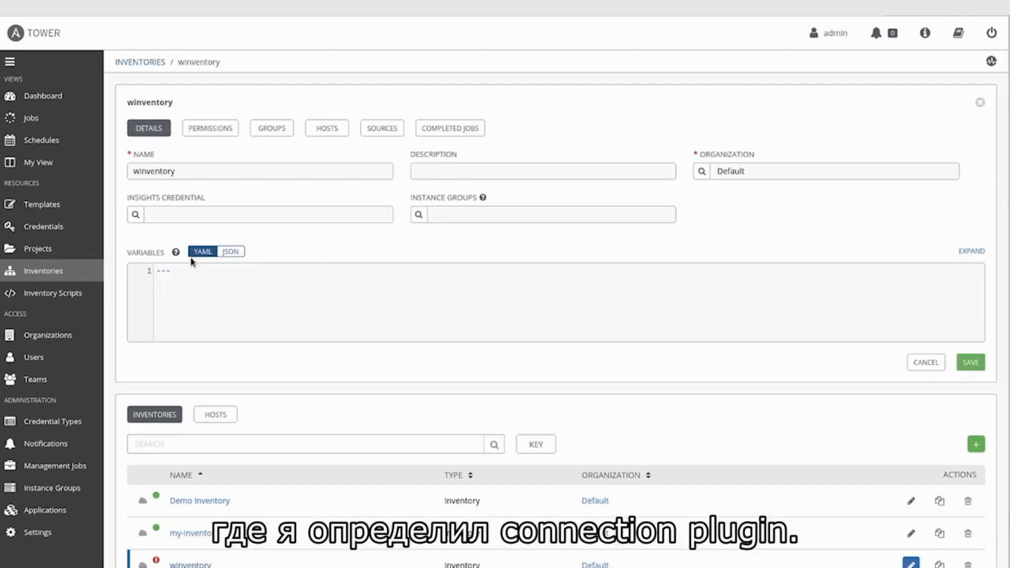
{"action": "left_click", "coordinate": [330, 133]}
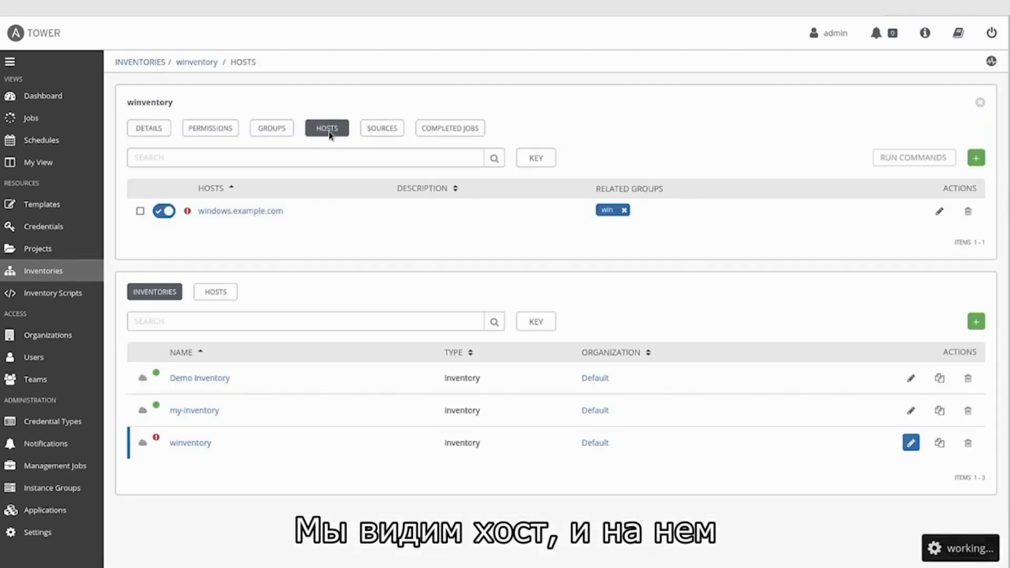
{"action": "left_click", "coordinate": [235, 212]}
{"action": "left_click", "coordinate": [292, 238]}
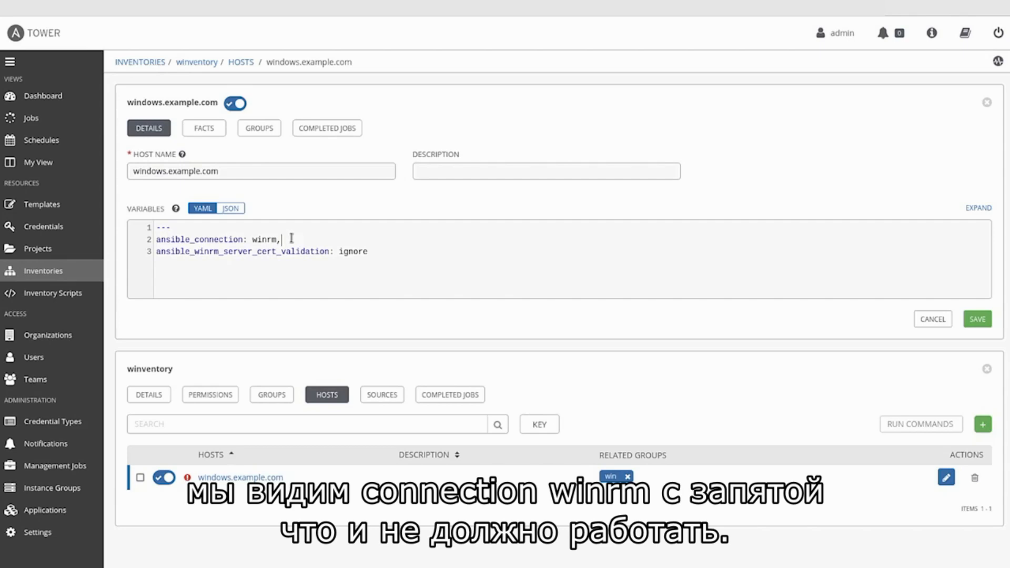
{"action": "left_click", "coordinate": [978, 321]}
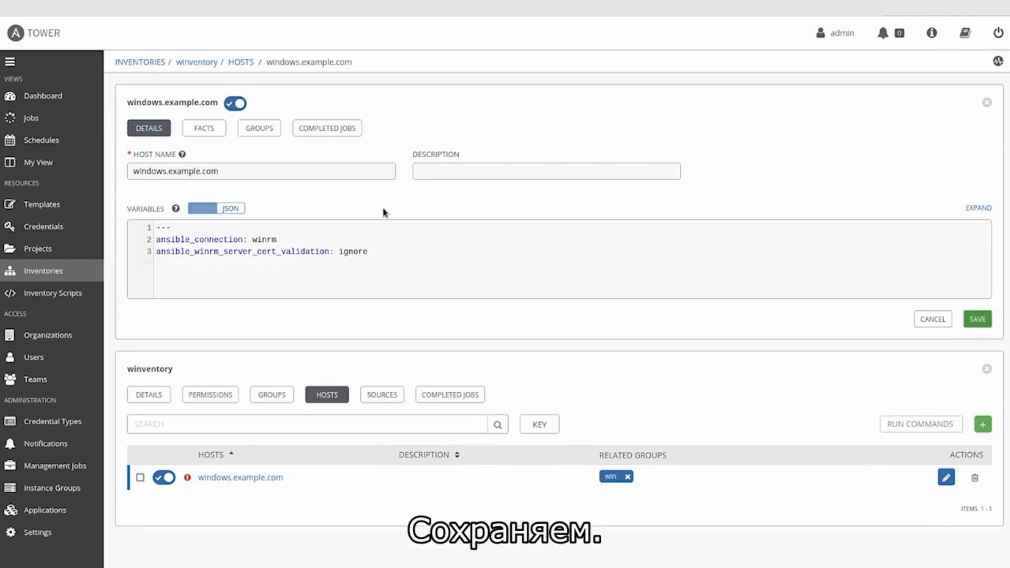
- Launch the winjobs job template again from the list of templates
{"action": "left_click", "coordinate": [47, 205]}
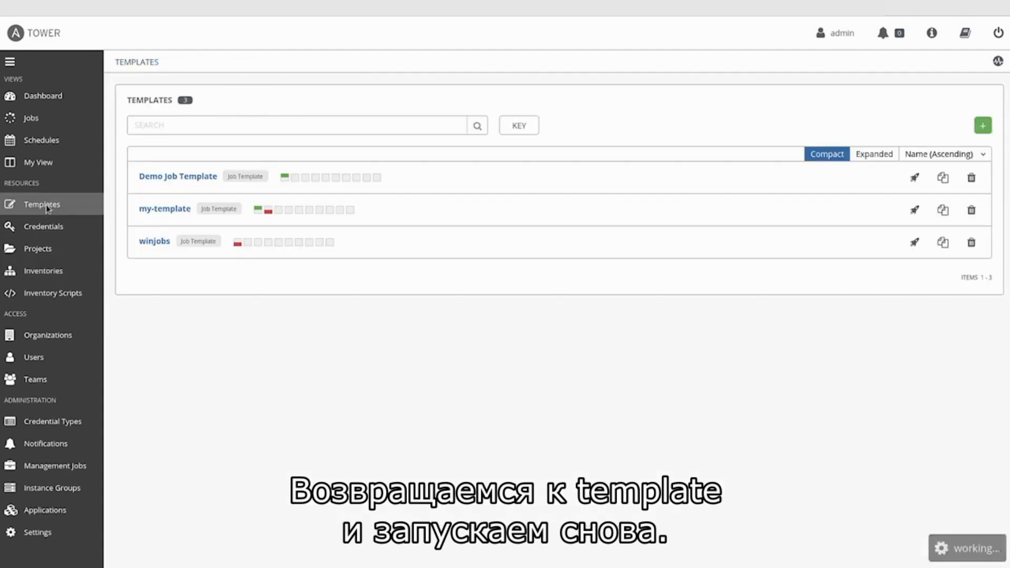
{"action": "left_click", "coordinate": [914, 243]}
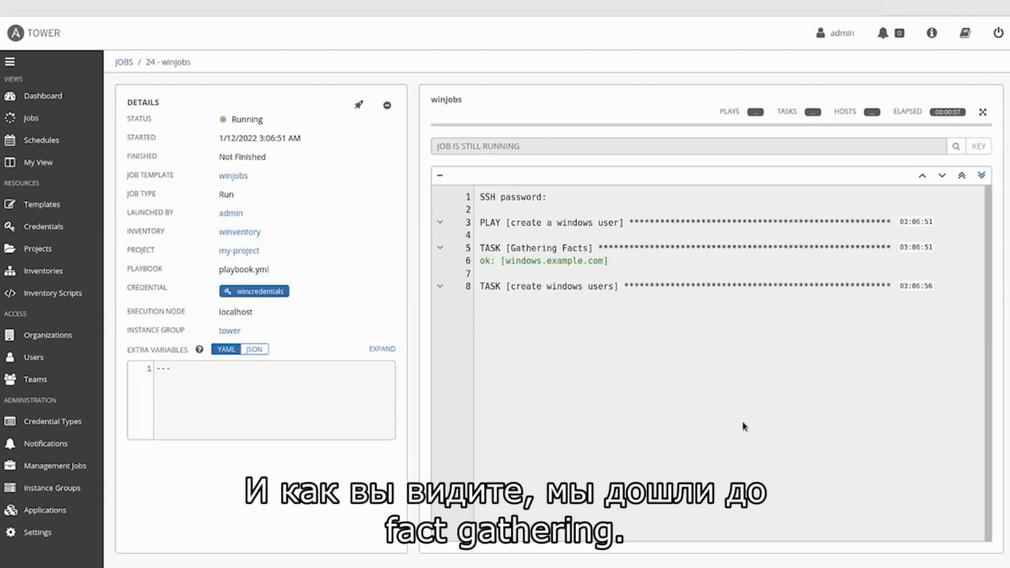